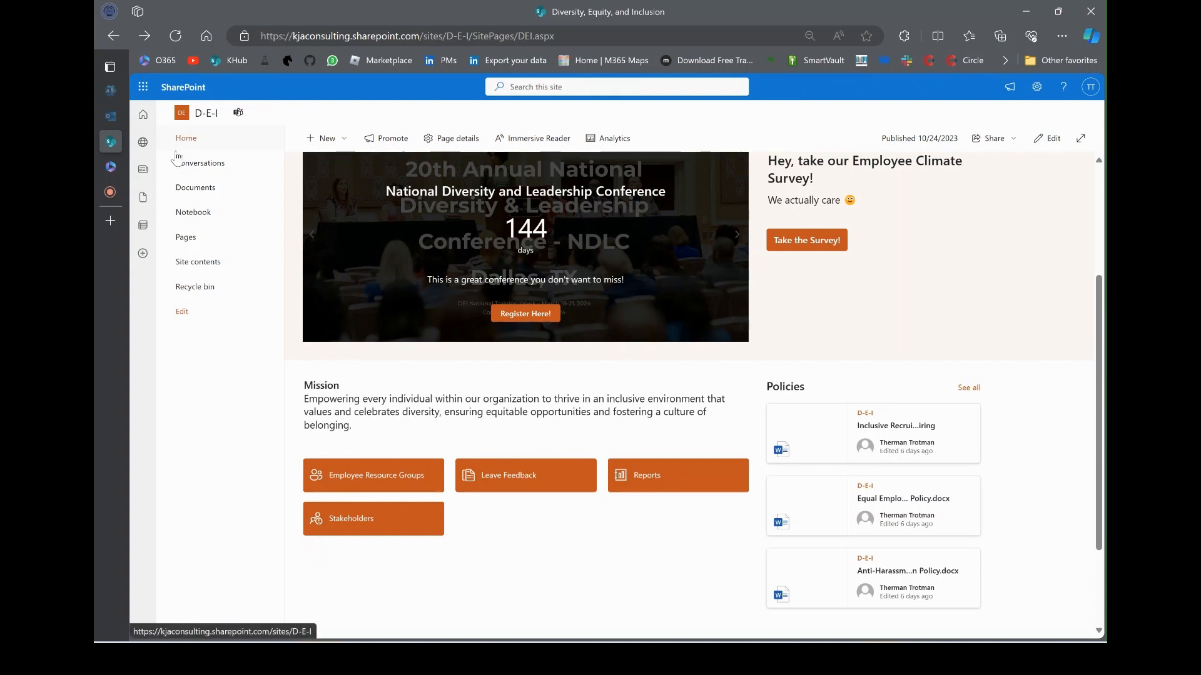
Go to the D-E-I site's Home page from the left navigation
click(199, 139)
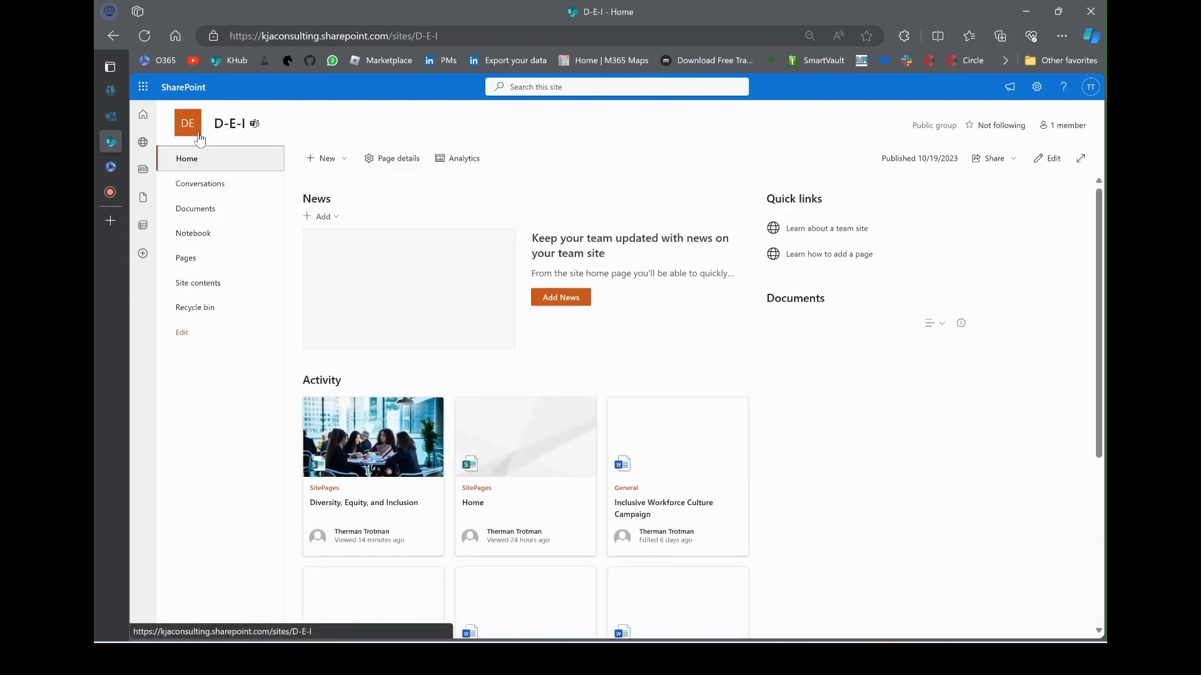
Create a blank list named Stakeholders
click(326, 158)
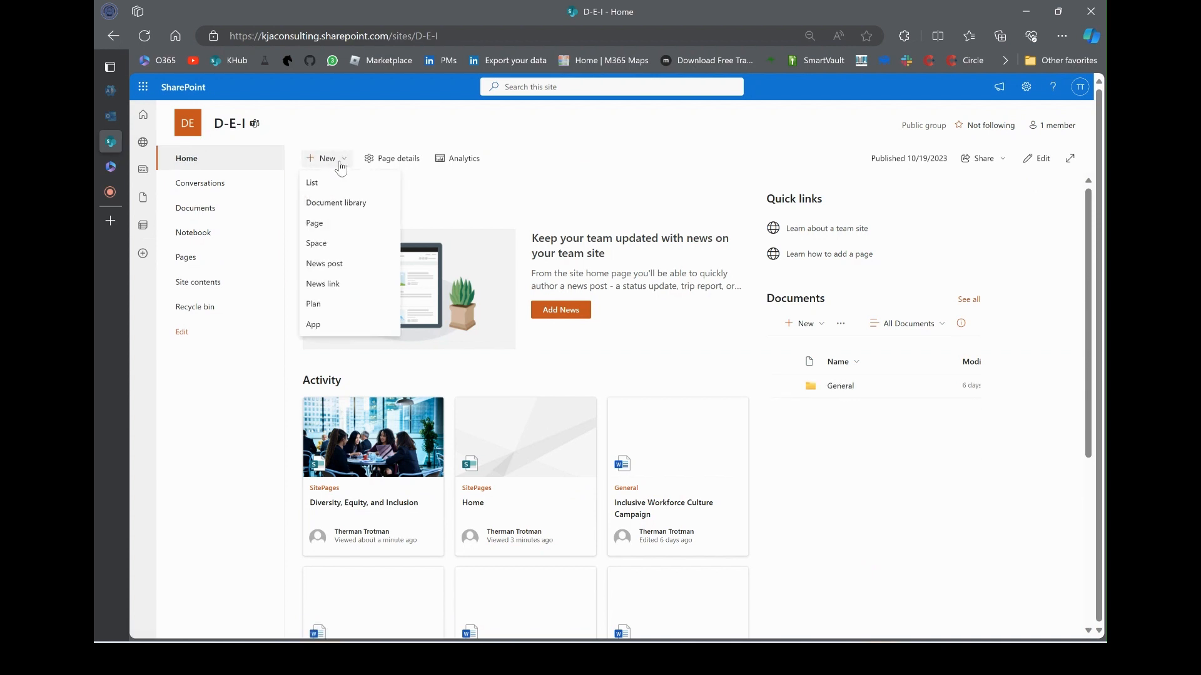
click(337, 190)
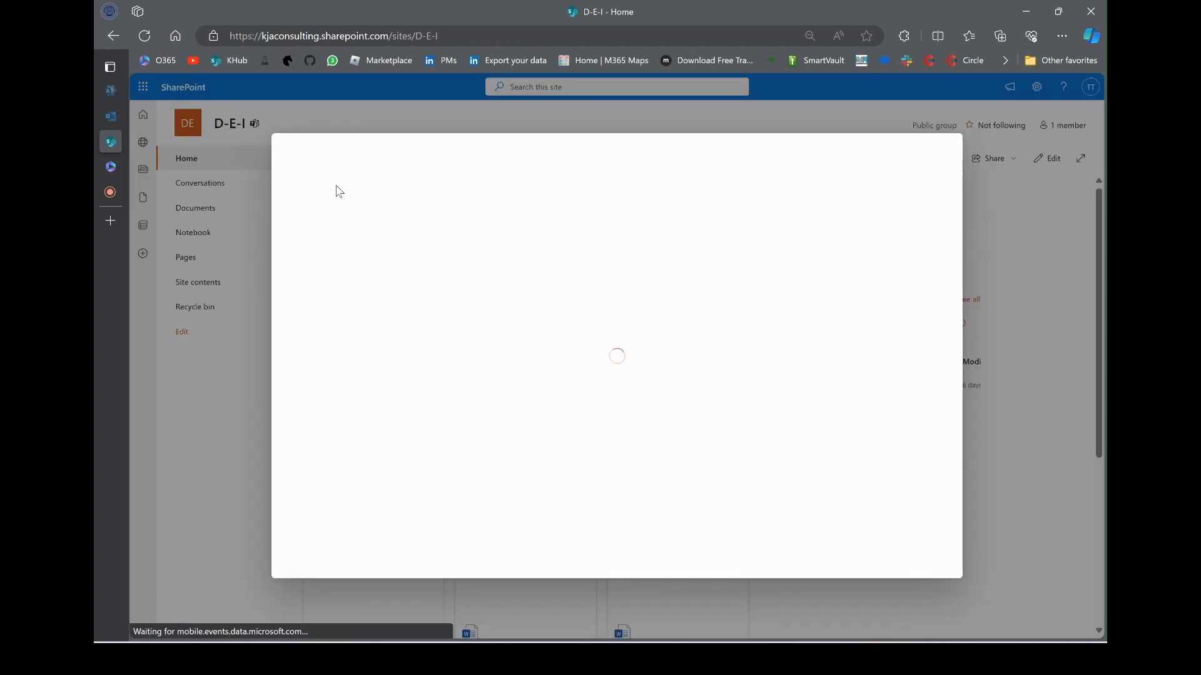
click(335, 219)
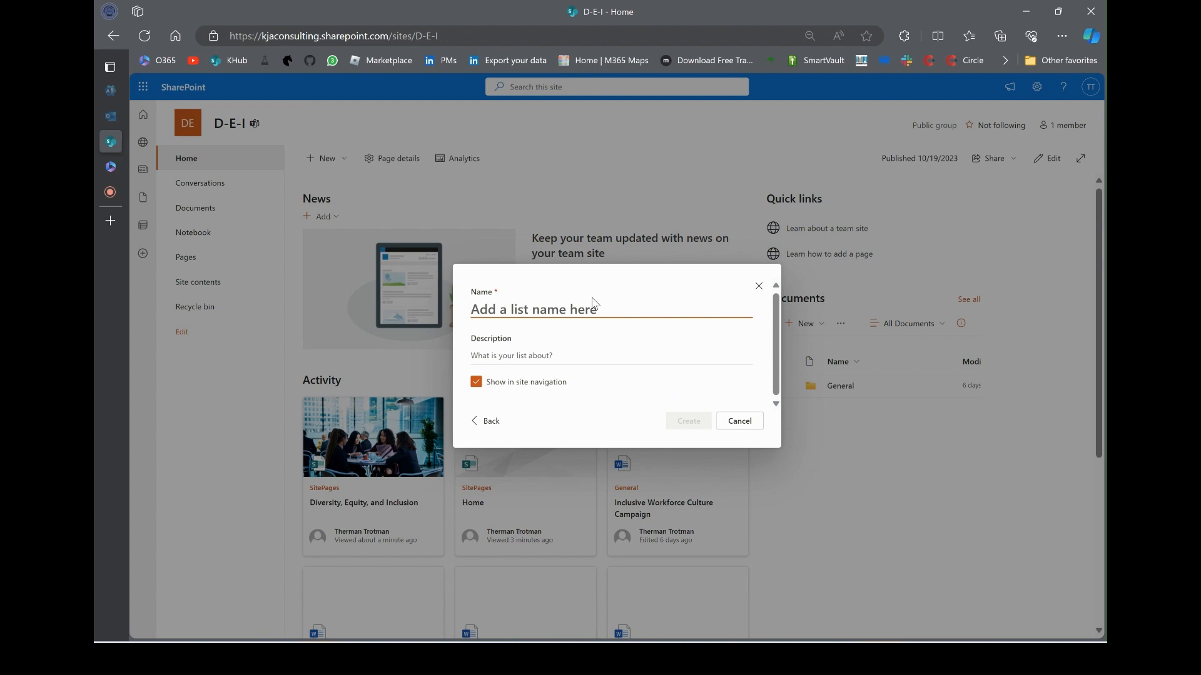
text(Stakehol)
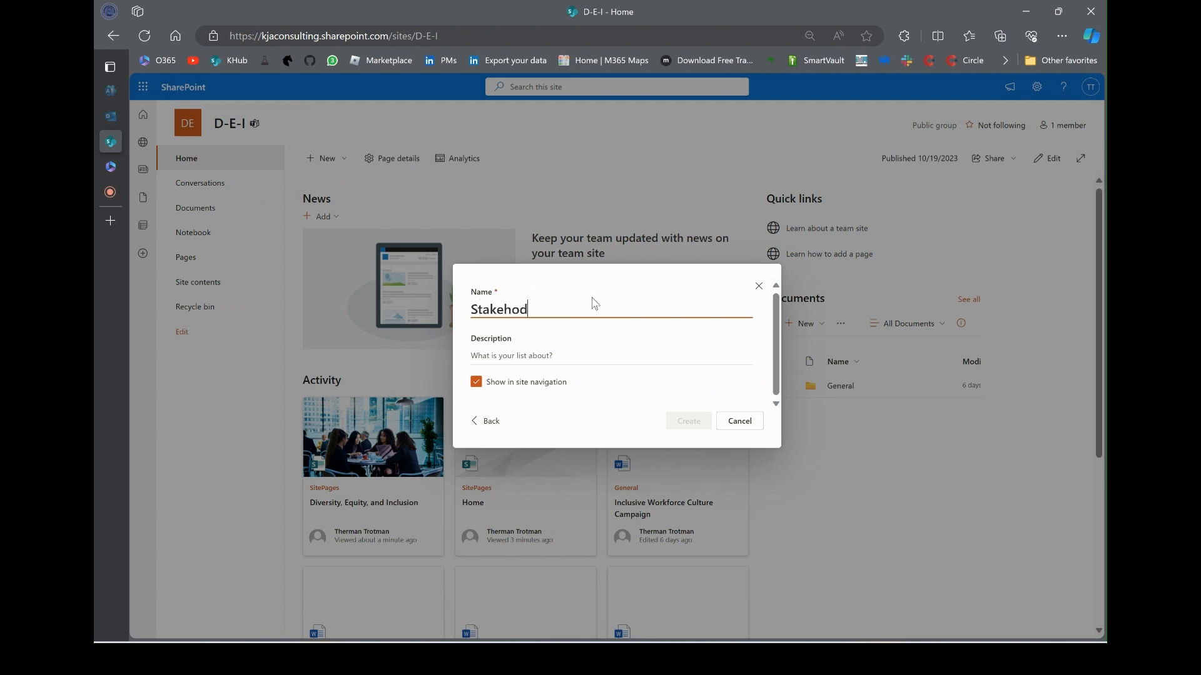
key(BackSpace)
text(lders)
click(689, 423)
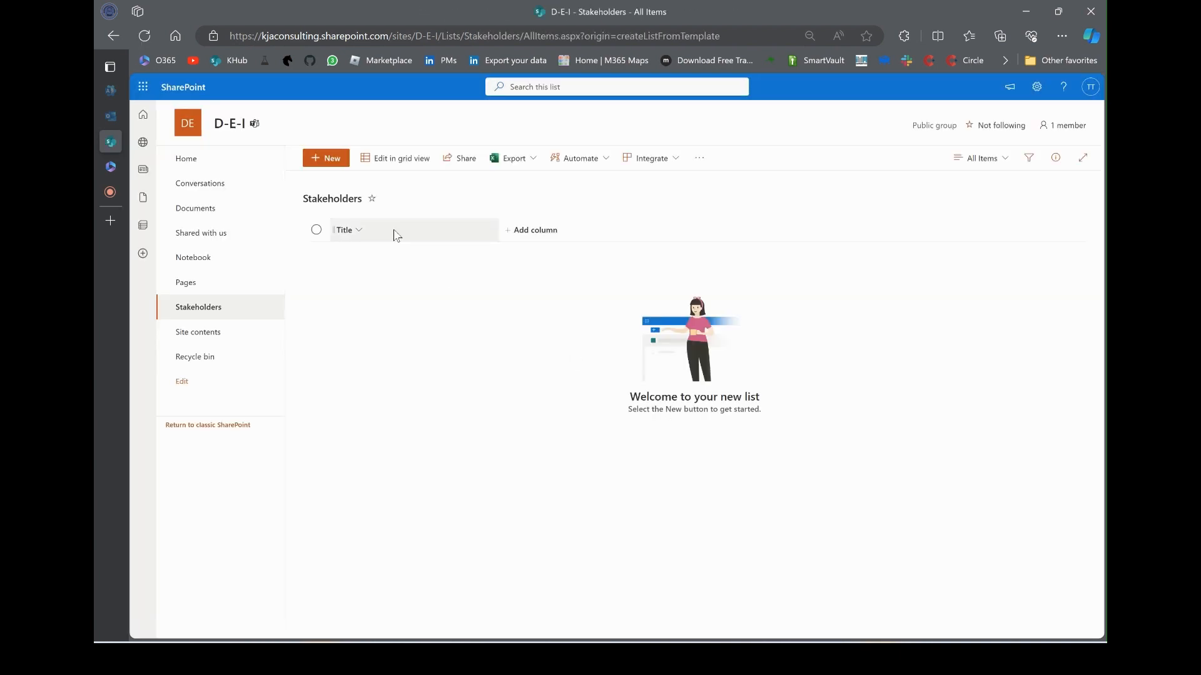
Rename the list's Title column to Stakeholder
click(369, 230)
mouse_move(388, 336)
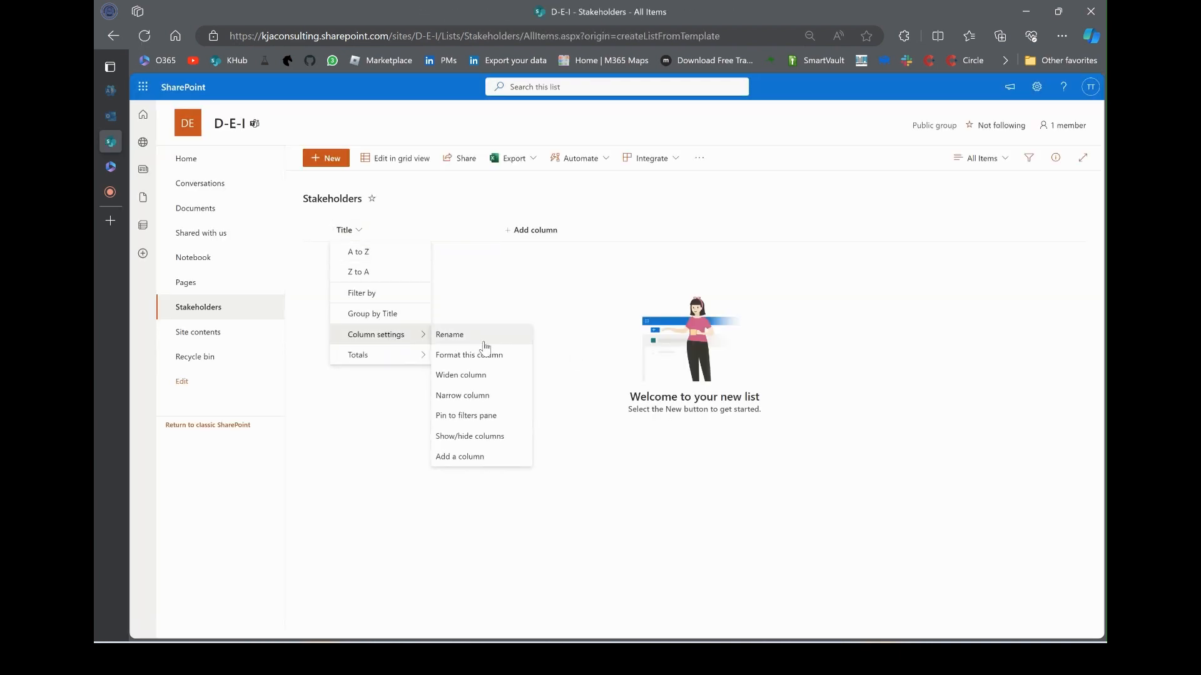
click(480, 341)
text(St)
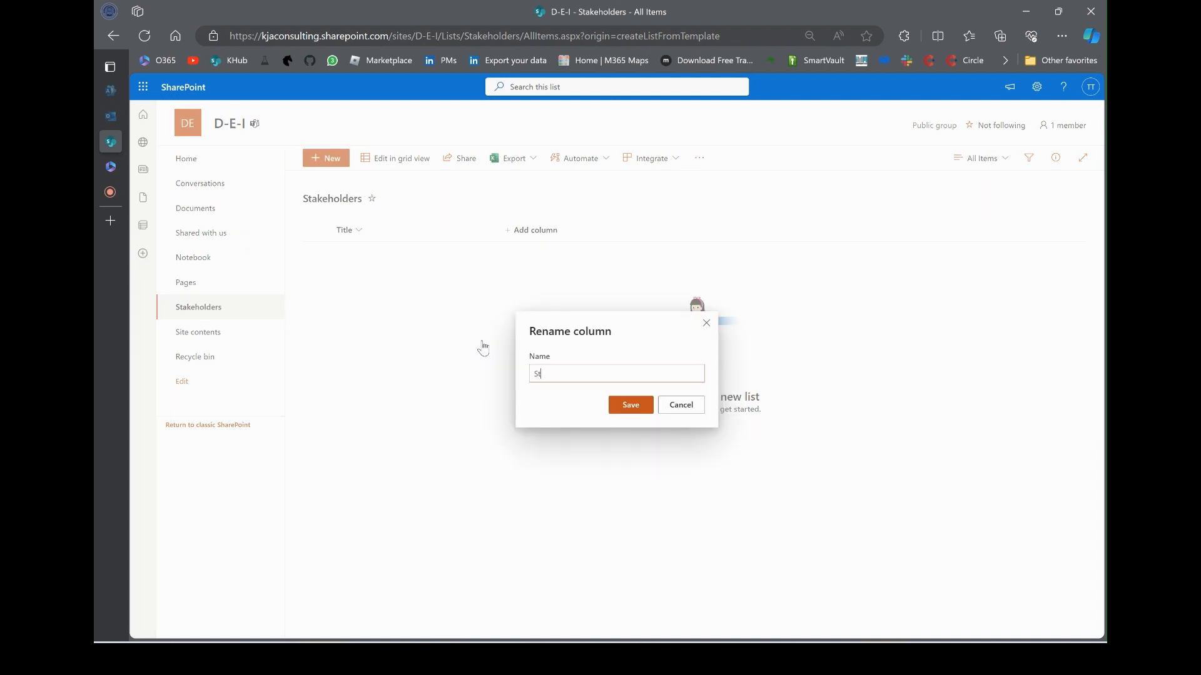
text(akeholder)
key(Return)
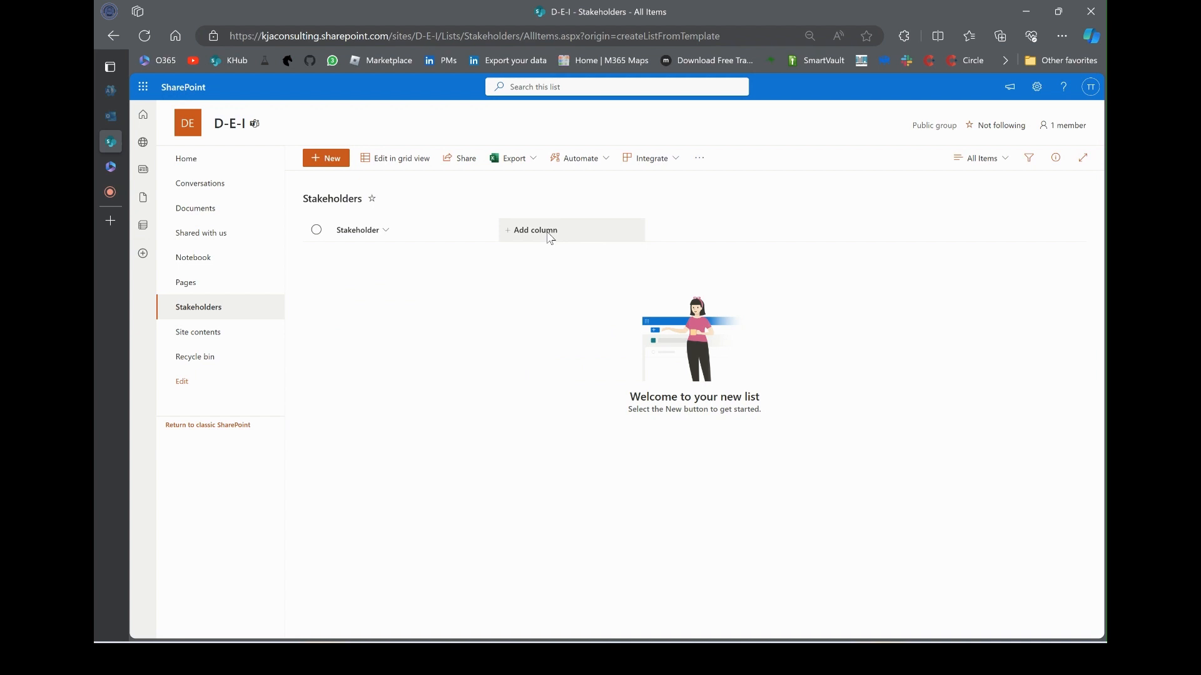
Add a Role choice column with choices Employee, Leadership, ERG member and Key
click(550, 232)
click(737, 292)
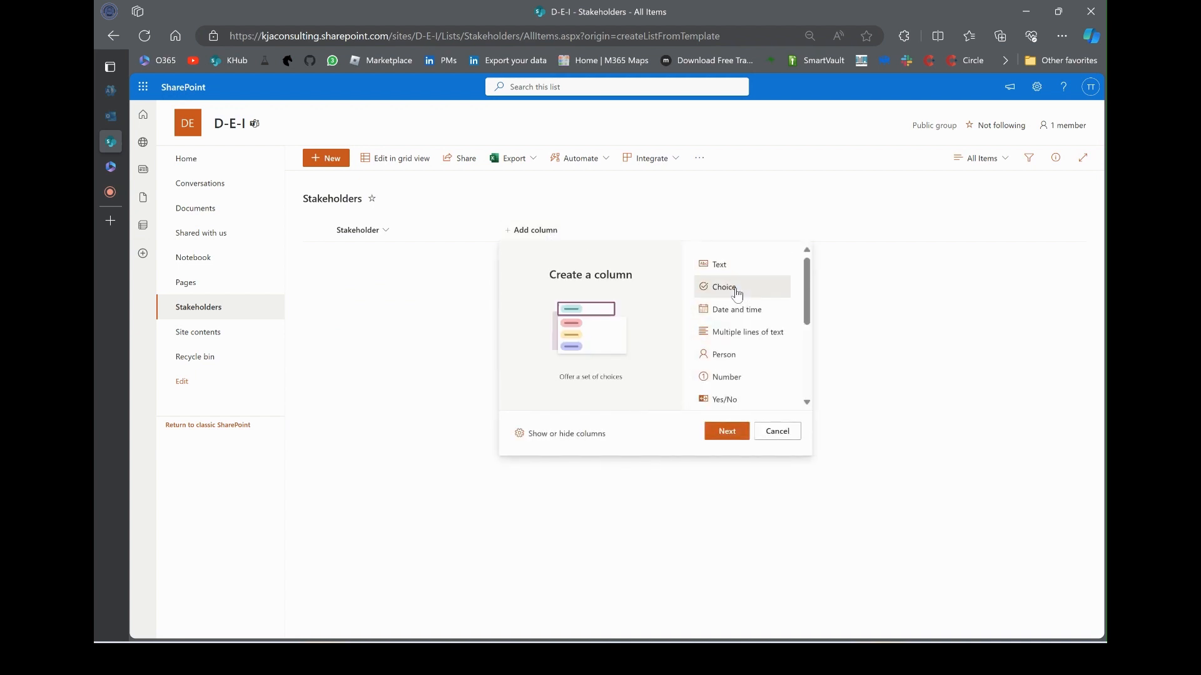
click(735, 432)
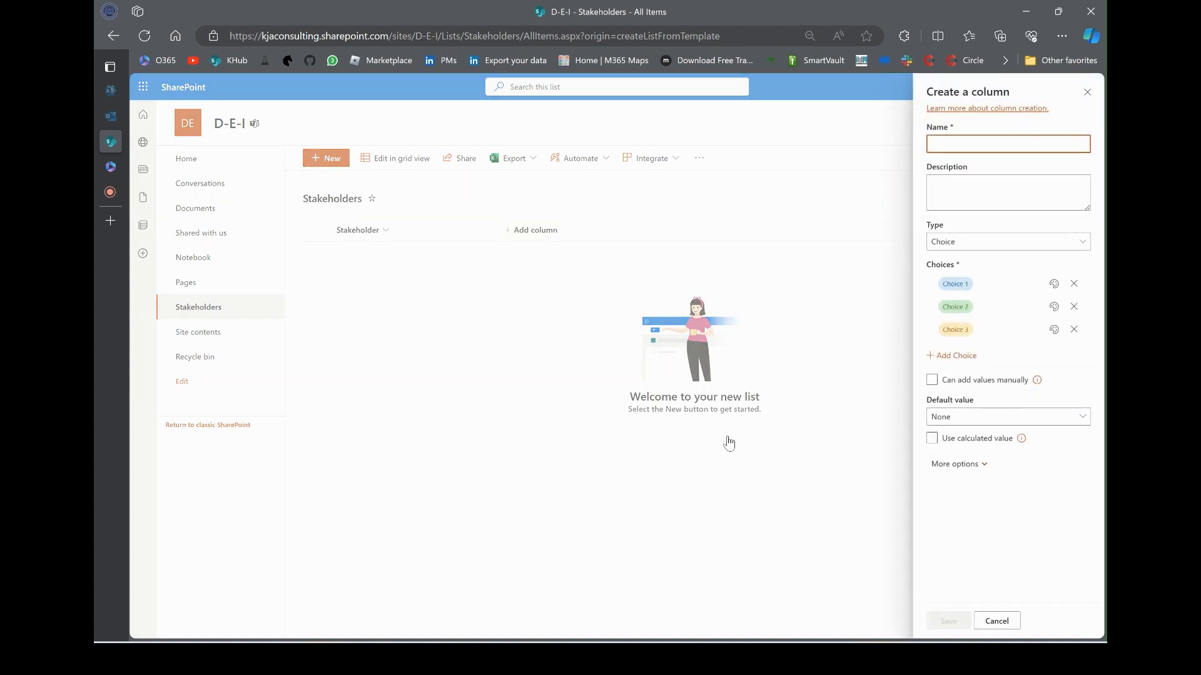
text(Role)
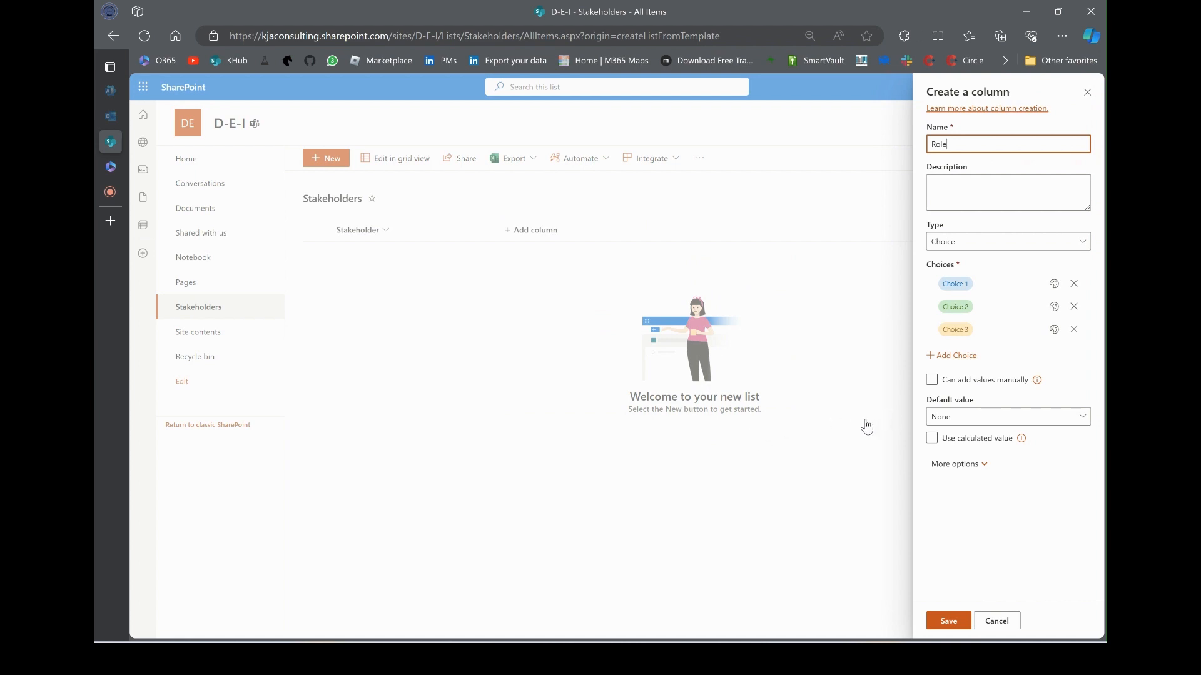
click(997, 284)
text(Employee)
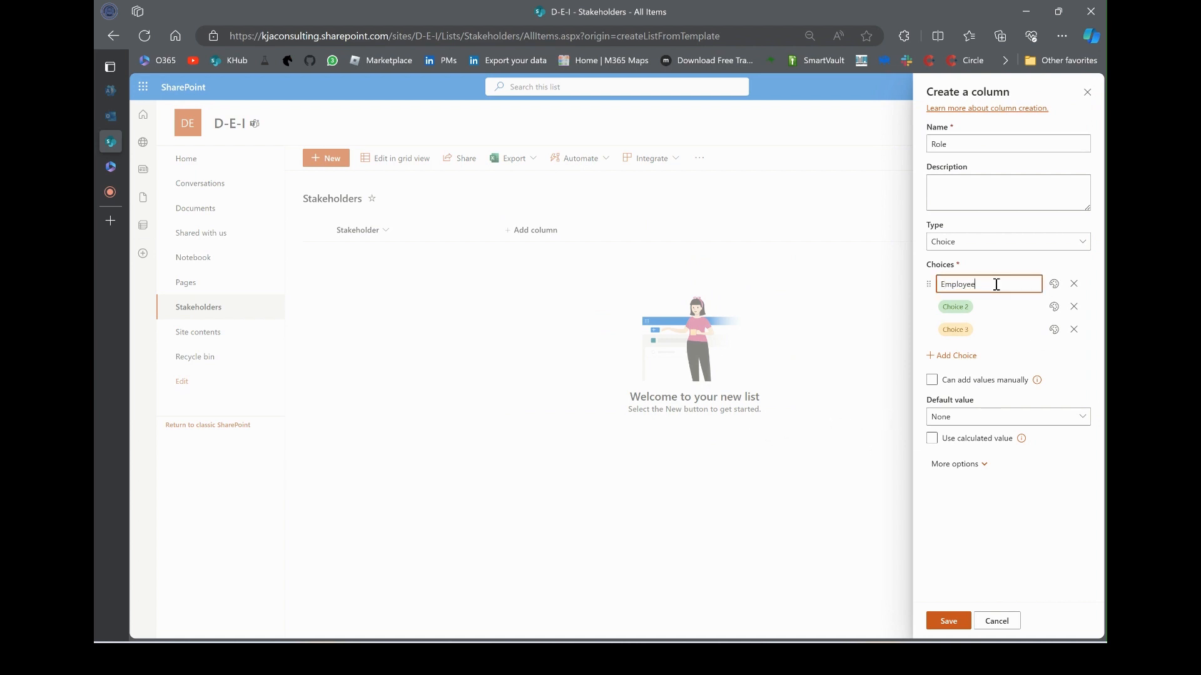
key(Tab)
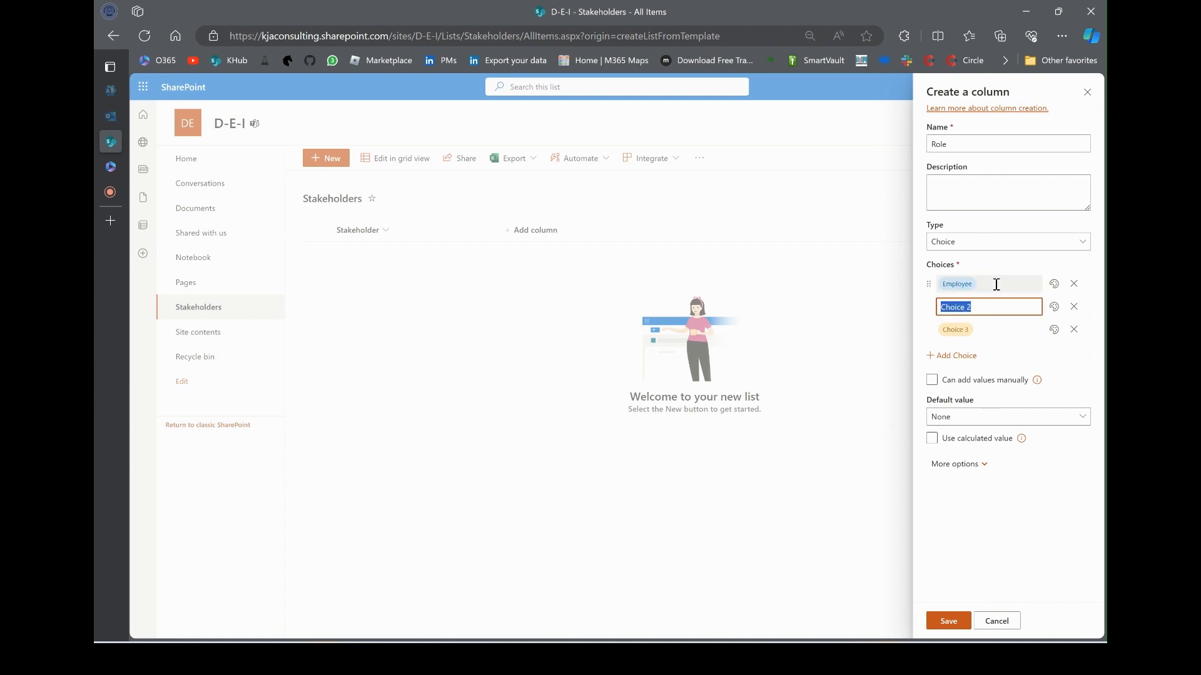
text(Leadership)
key(Tab)
text(ERG )
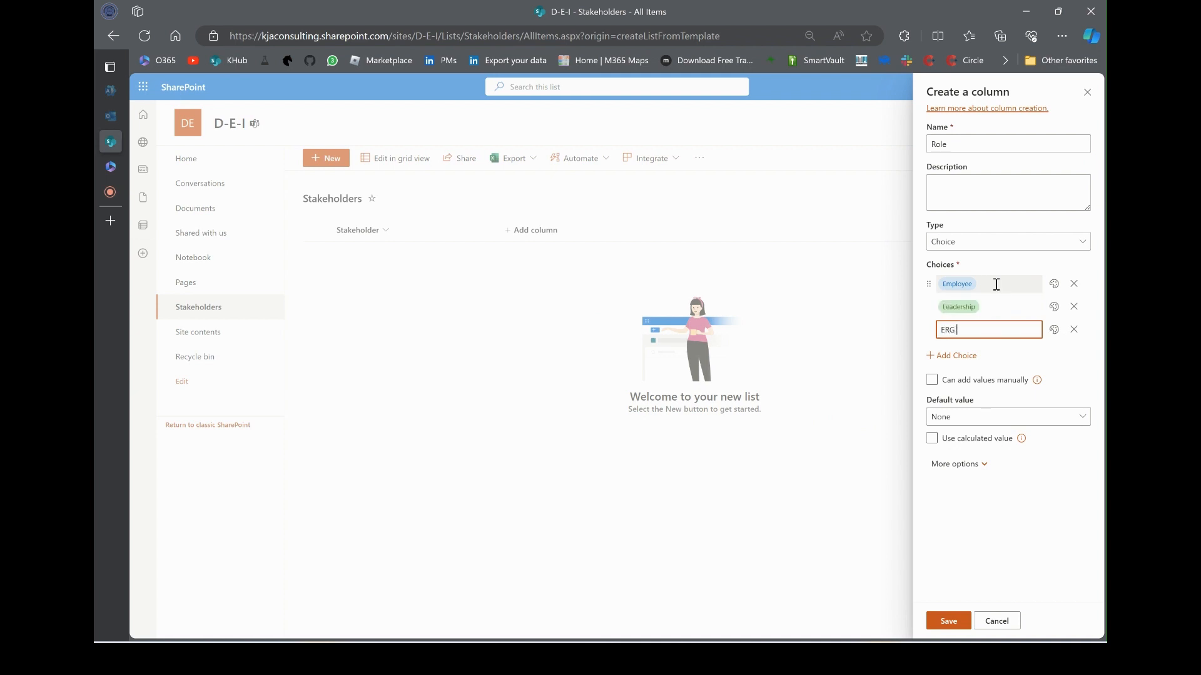
text(member)
key(Tab)
text(Key)
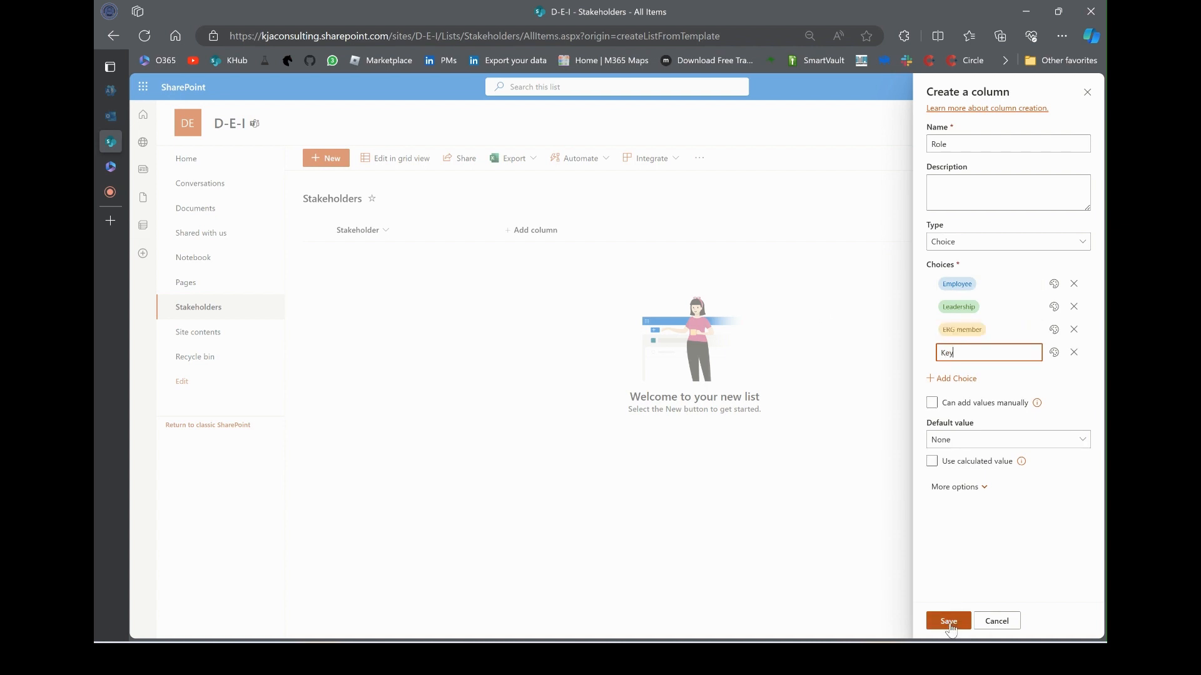
Allow multiple selections for the Role column and save it
click(947, 488)
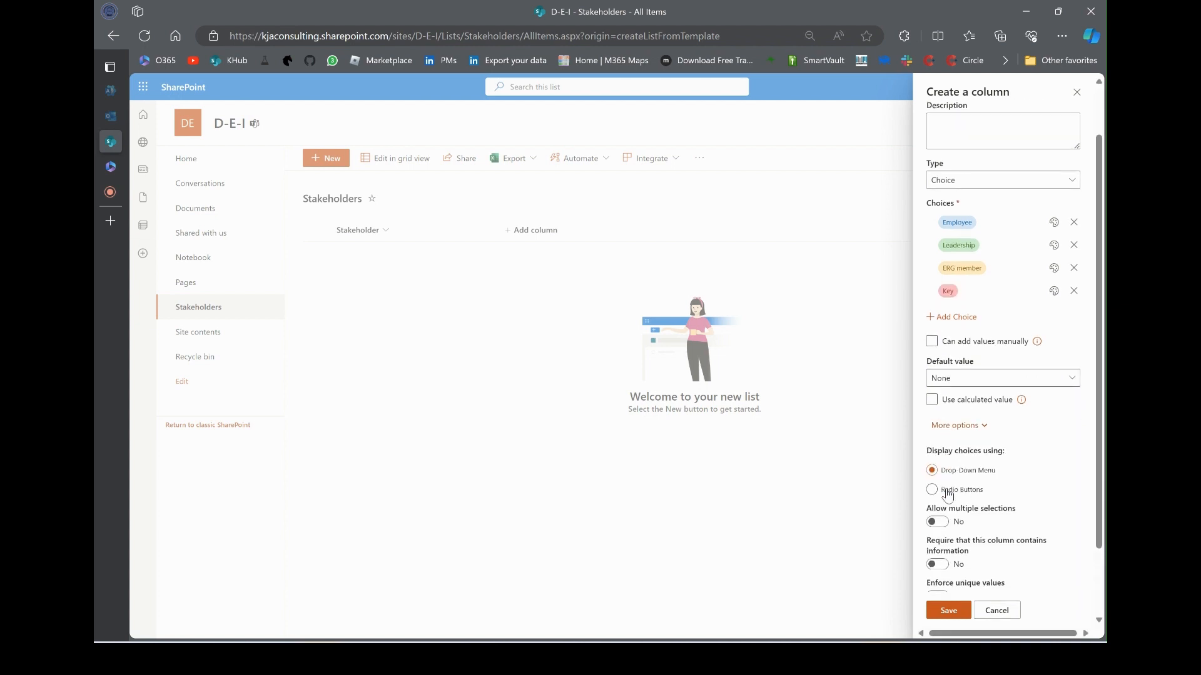
scroll(947, 494, down, 1)
click(937, 437)
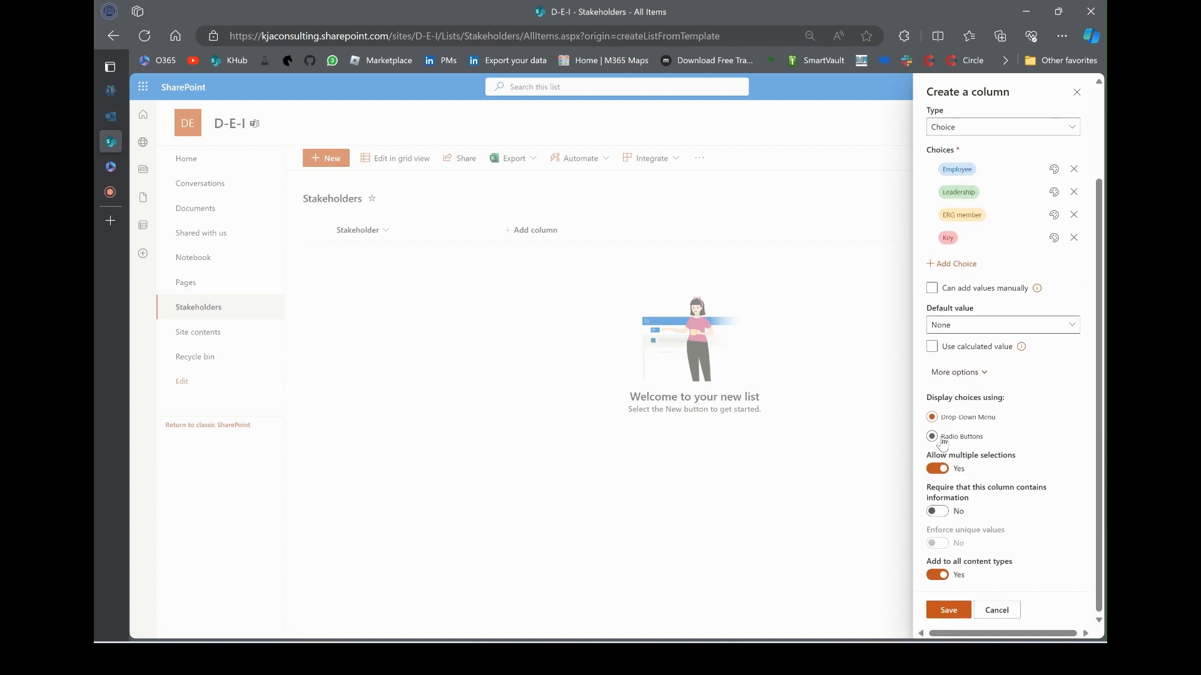
click(949, 612)
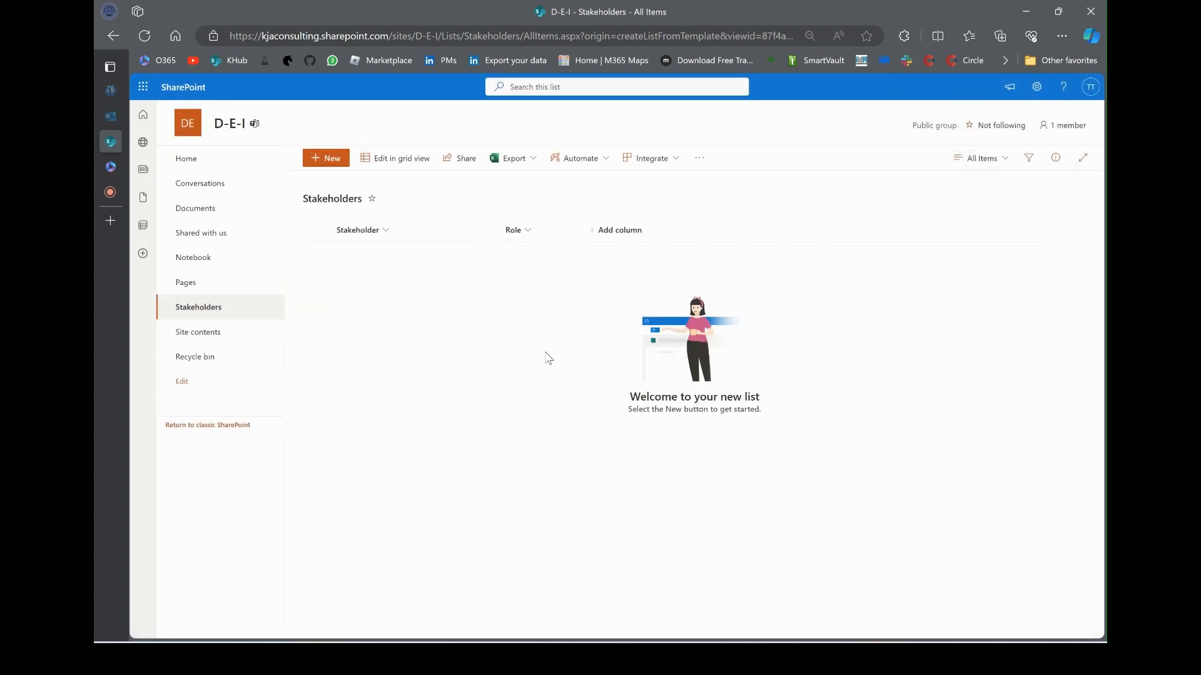
Create an External/Internal choice column with only External and Internal as choices, and save it
click(631, 231)
click(639, 286)
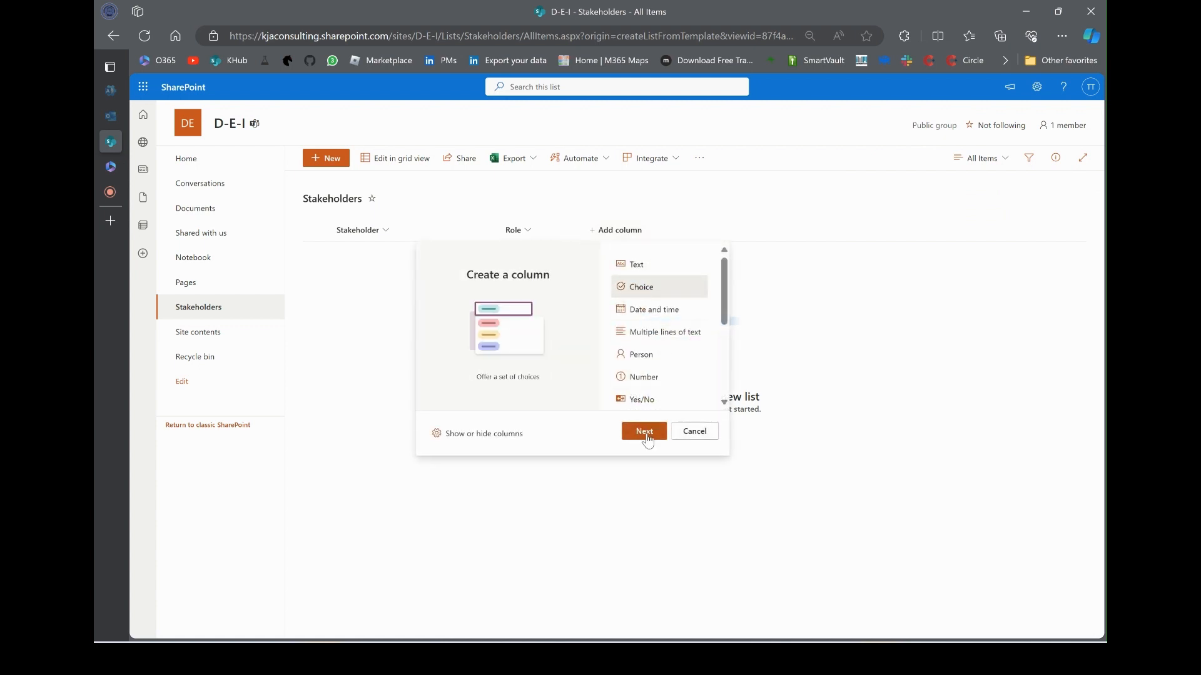
click(644, 431)
text(Stak)
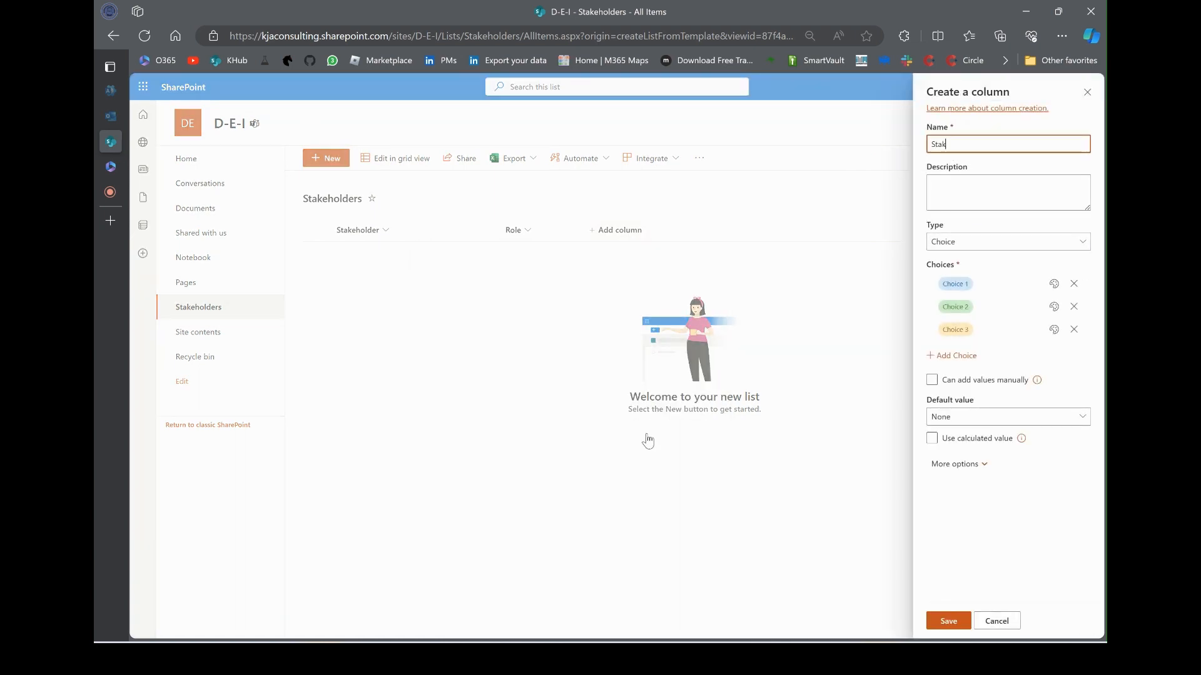
text(eh)
key(BackSpace)
key(BackSpace)
key(BackSpace)
key(BackSpace)
key(BackSpace)
text(External/Internal)
click(979, 281)
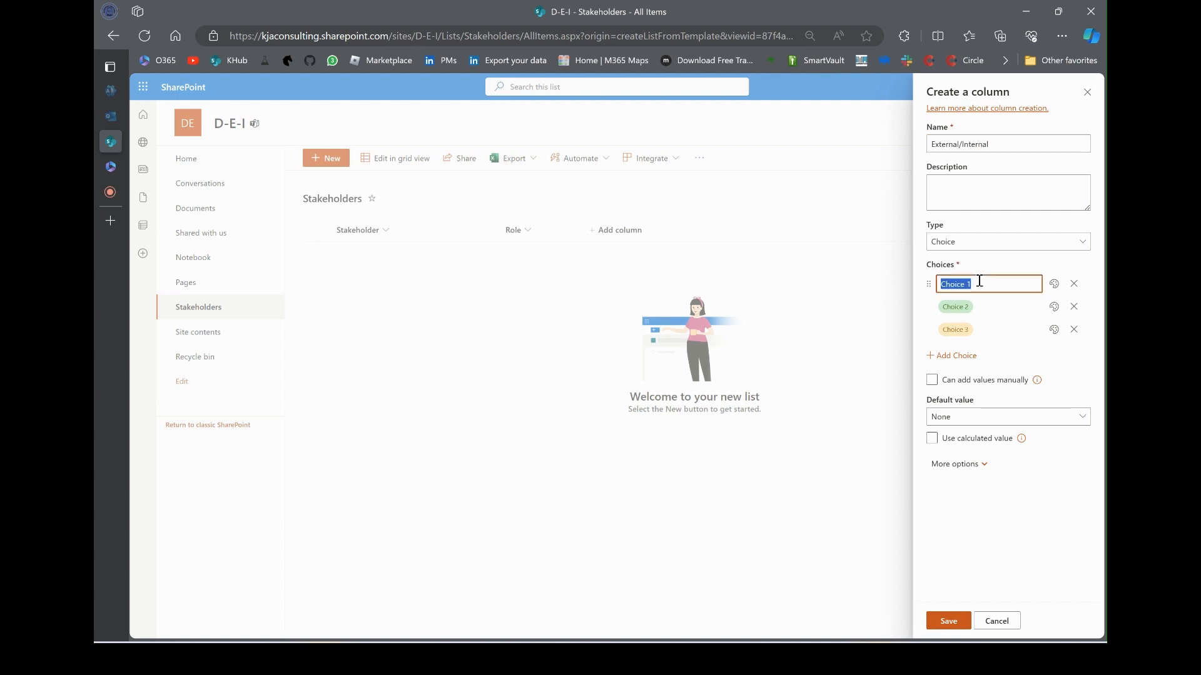
text(External)
key(Tab)
text(Int)
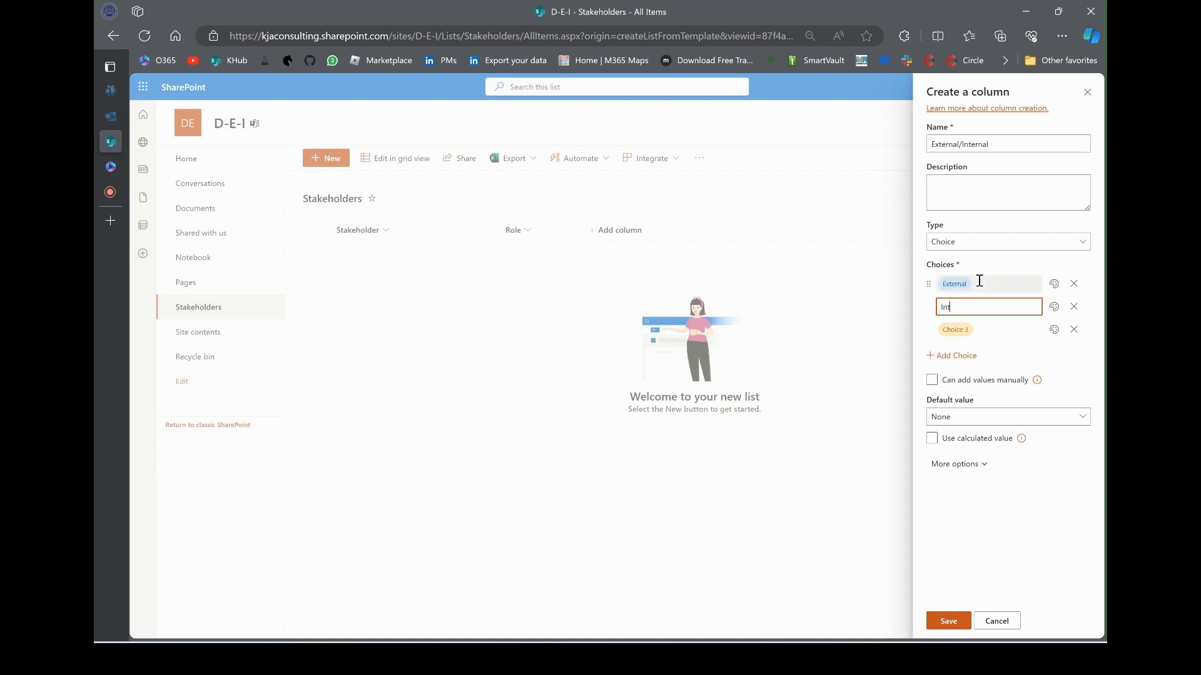
text(ernal)
click(1074, 329)
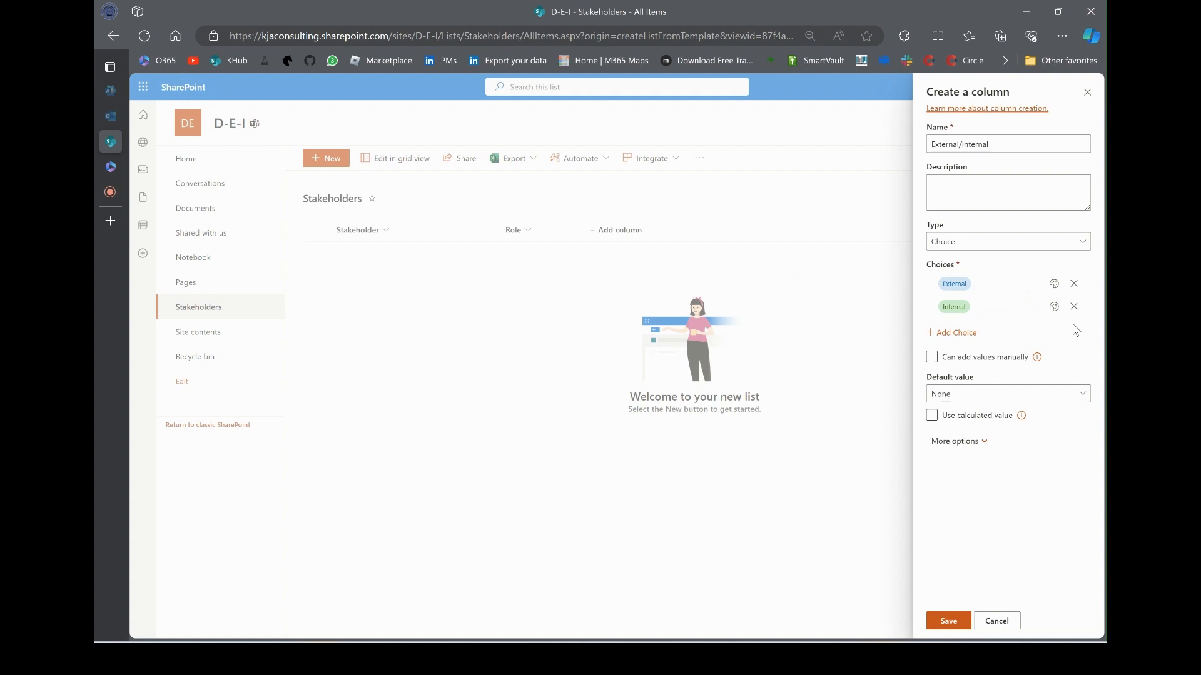
click(955, 618)
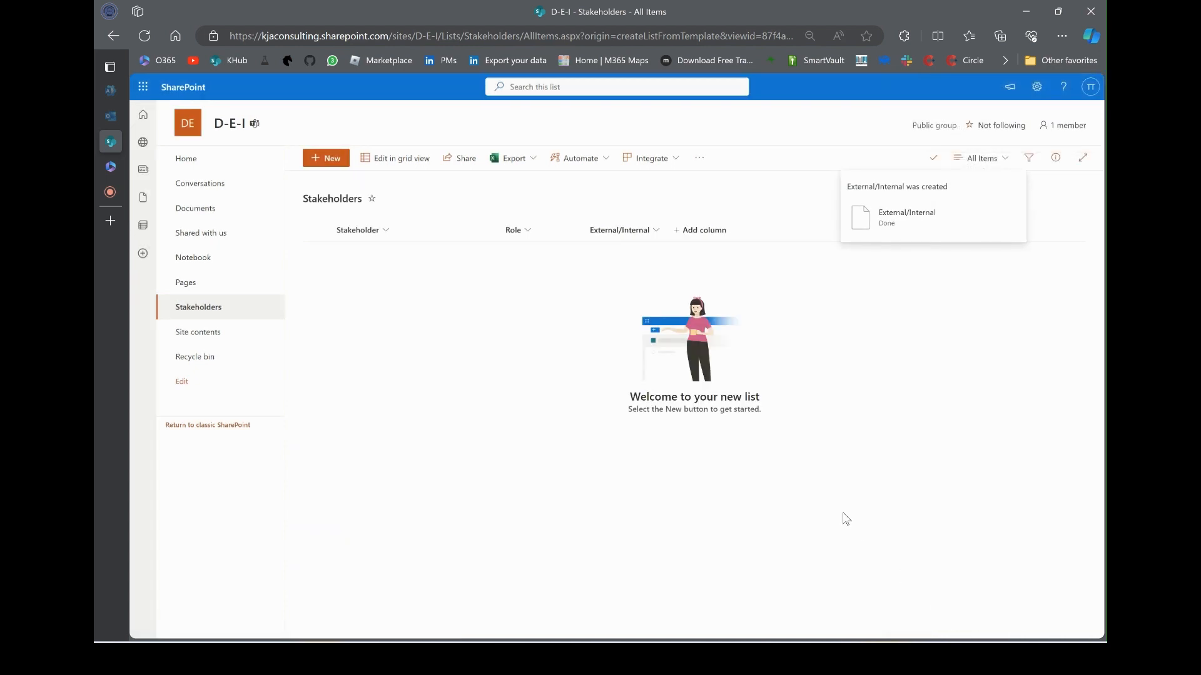
Add an Email single line of text column, then switch the list to grid view
click(744, 235)
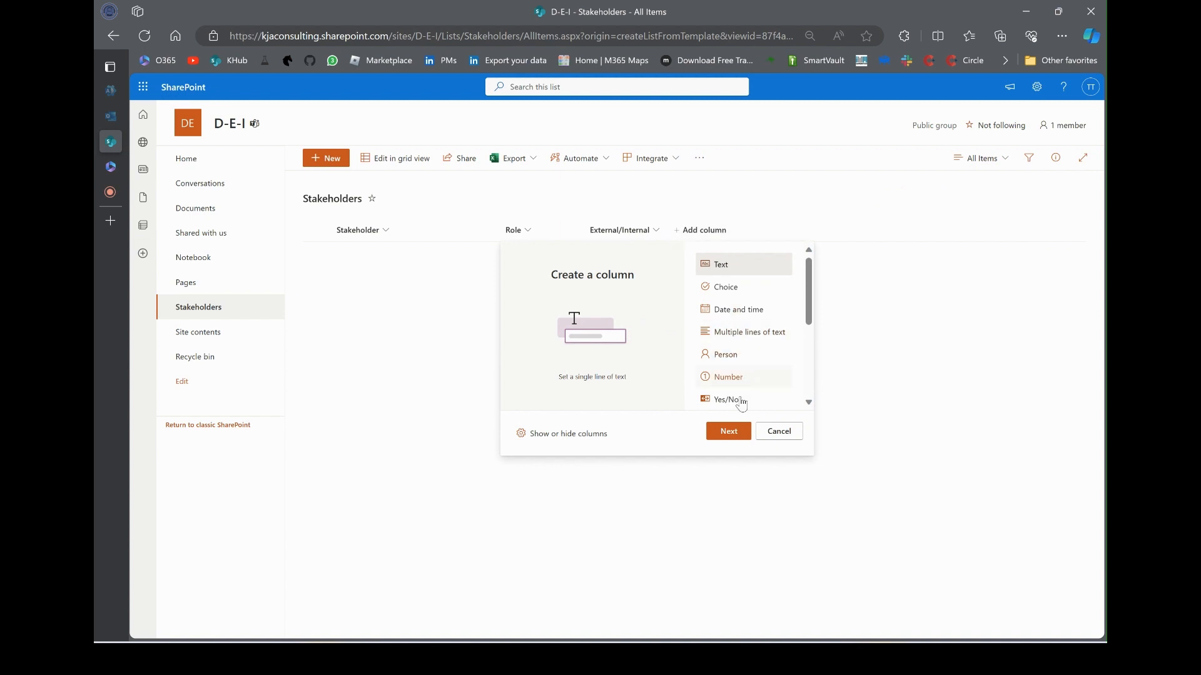
click(729, 431)
text(Email)
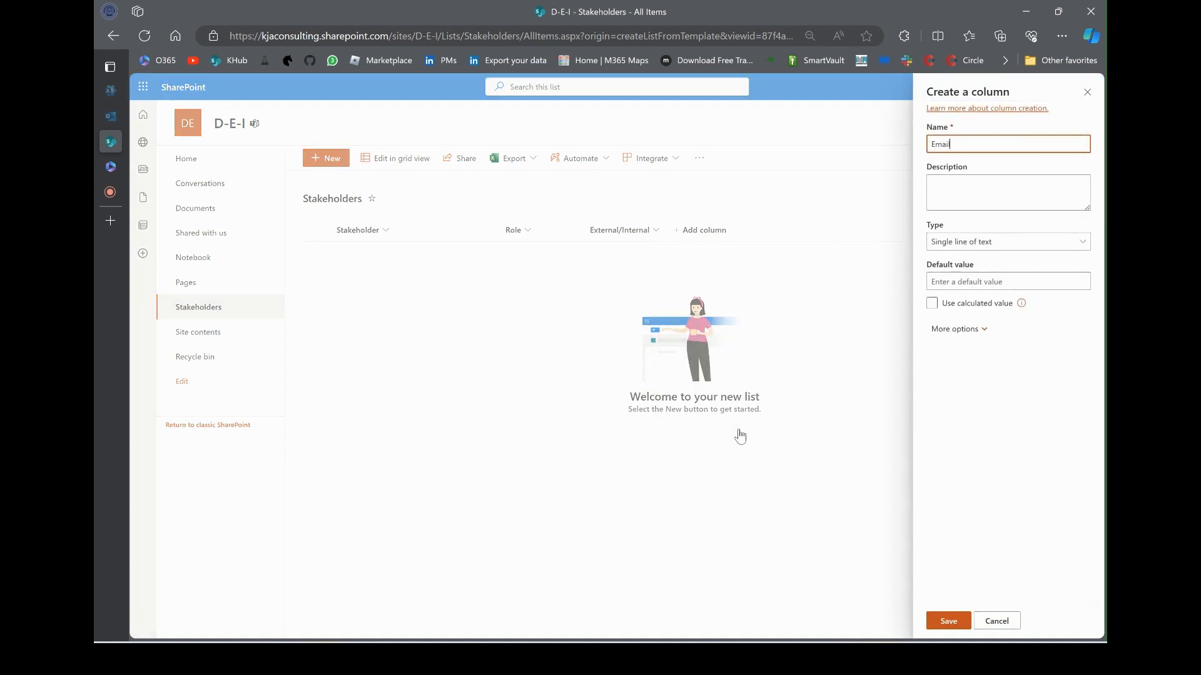
click(944, 621)
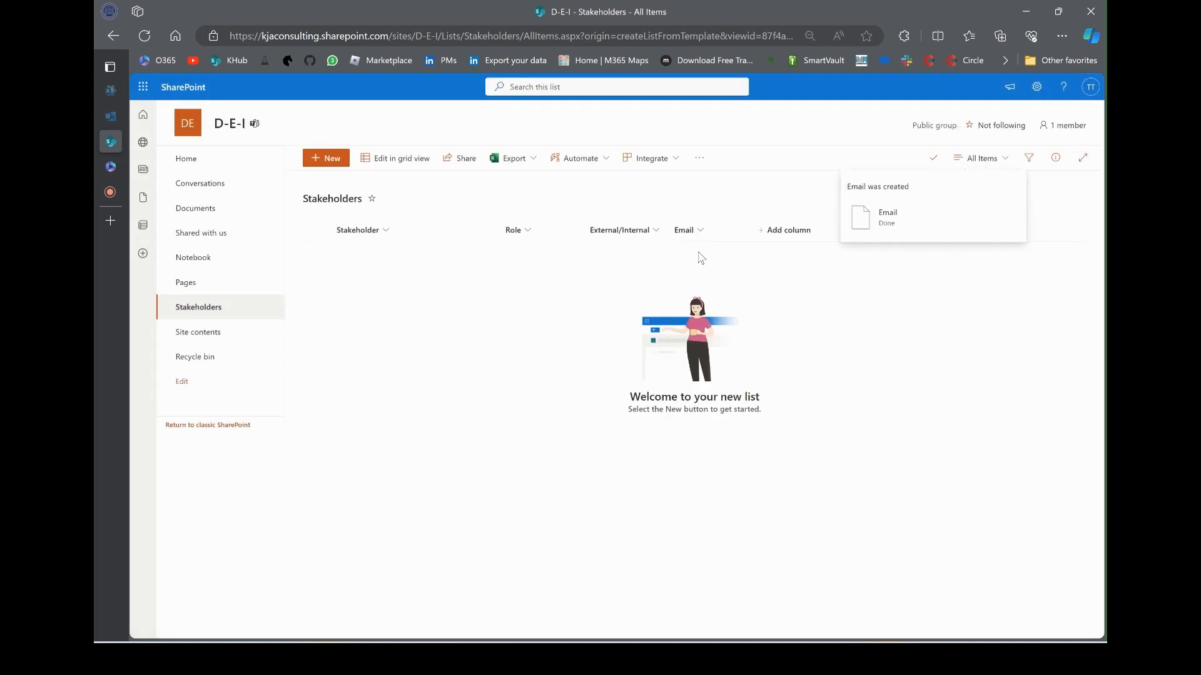
click(388, 160)
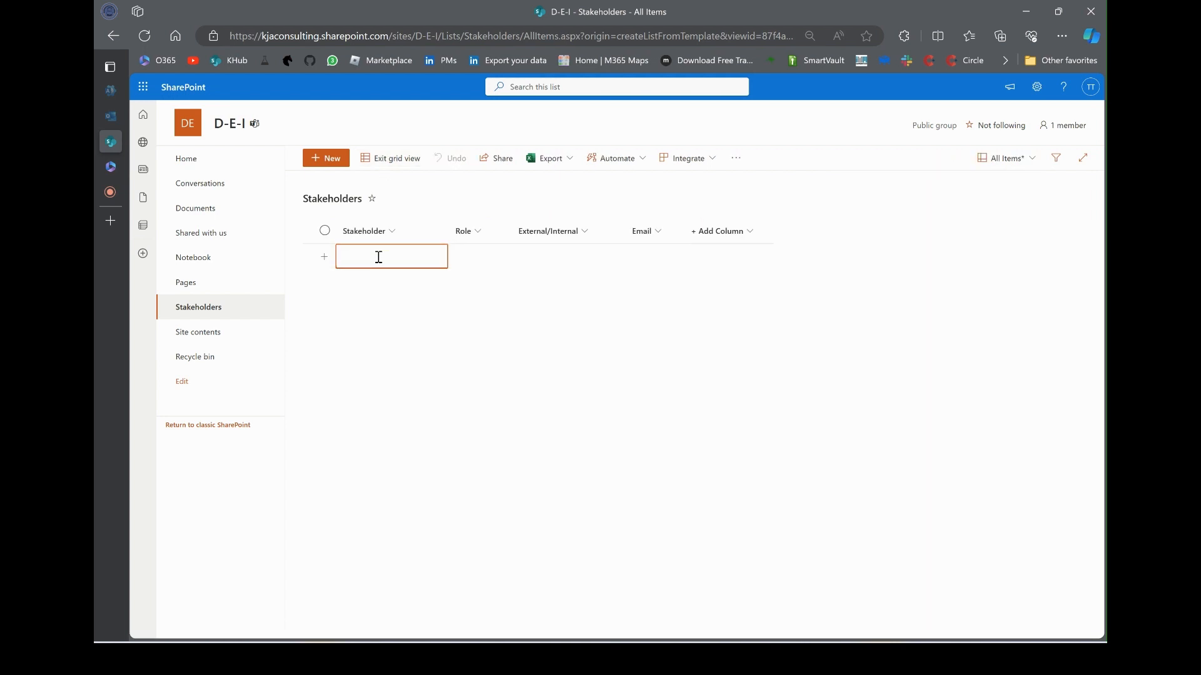
Enter the first stakeholder's name, role Employee, Internal, and email address, then exit grid view
key(Tab)
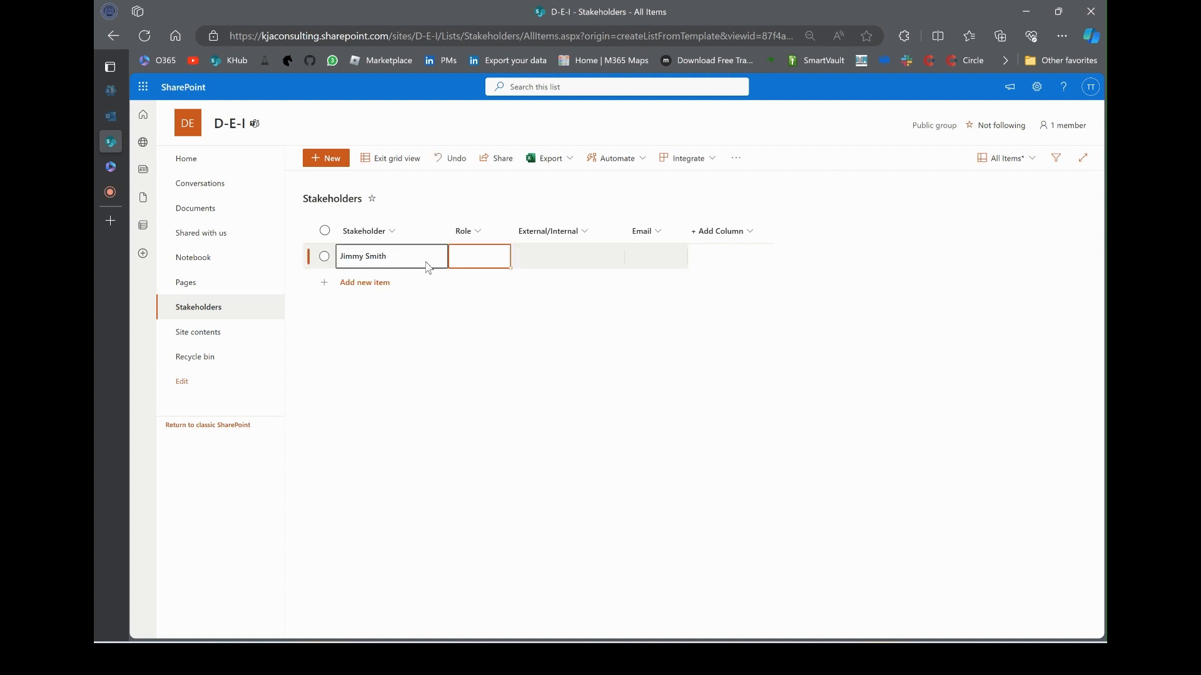
click(467, 257)
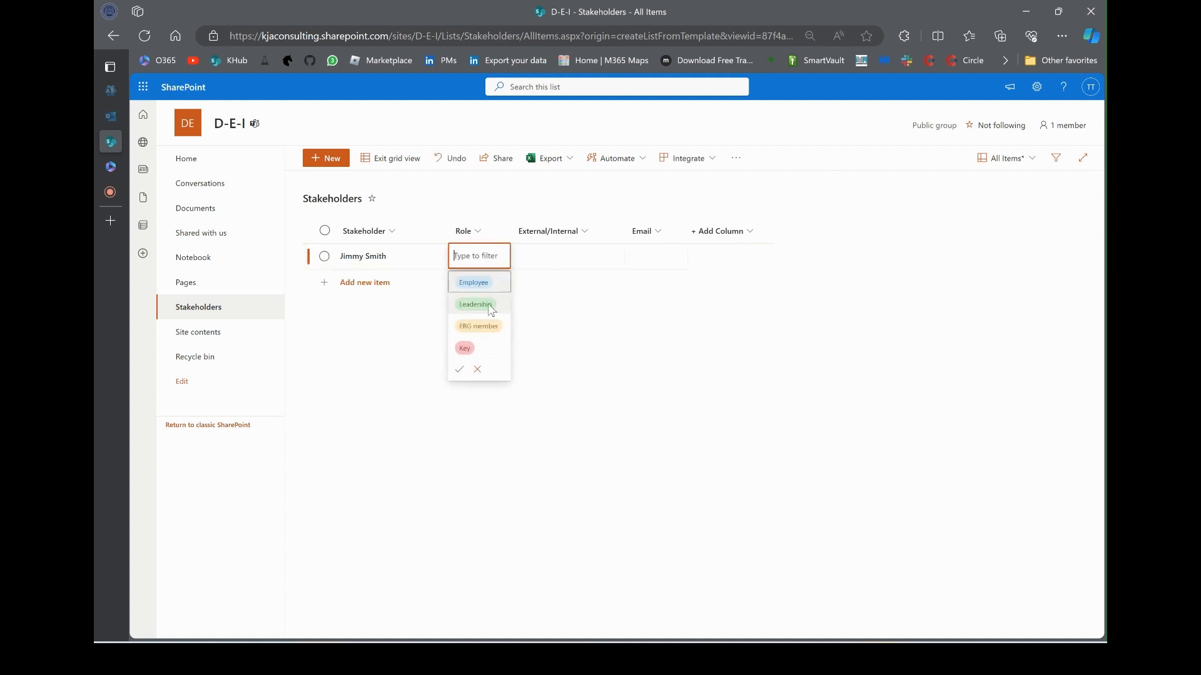
click(487, 282)
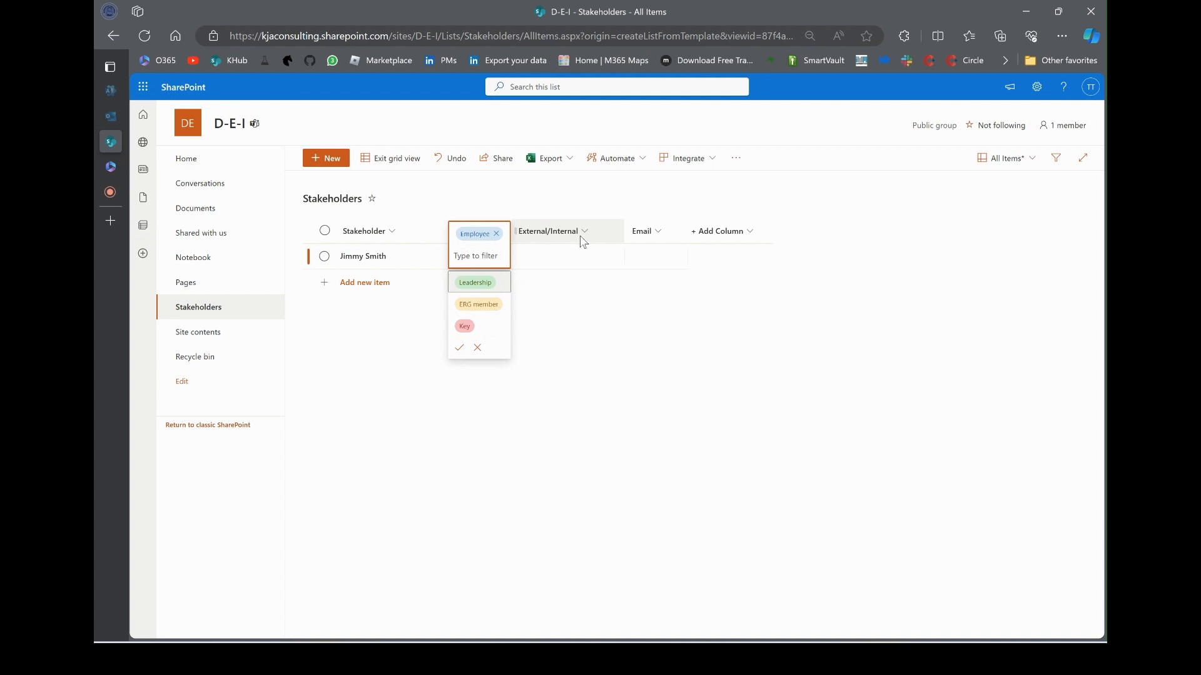
click(584, 255)
click(585, 256)
click(580, 304)
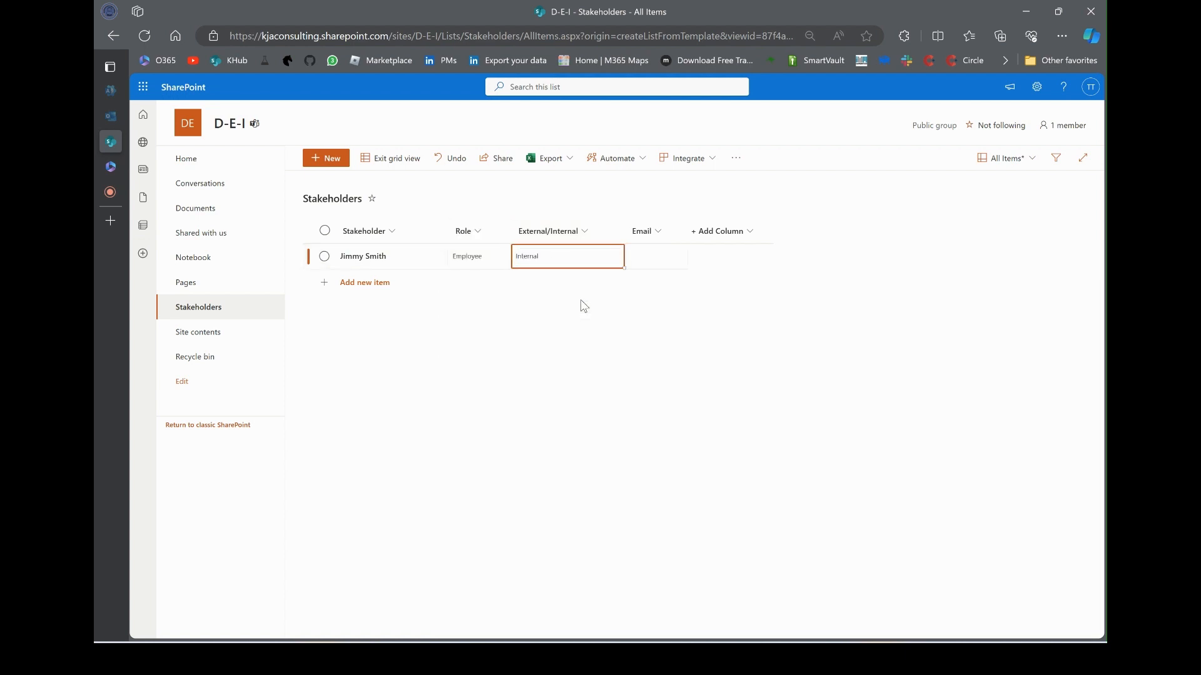
click(657, 257)
click(661, 255)
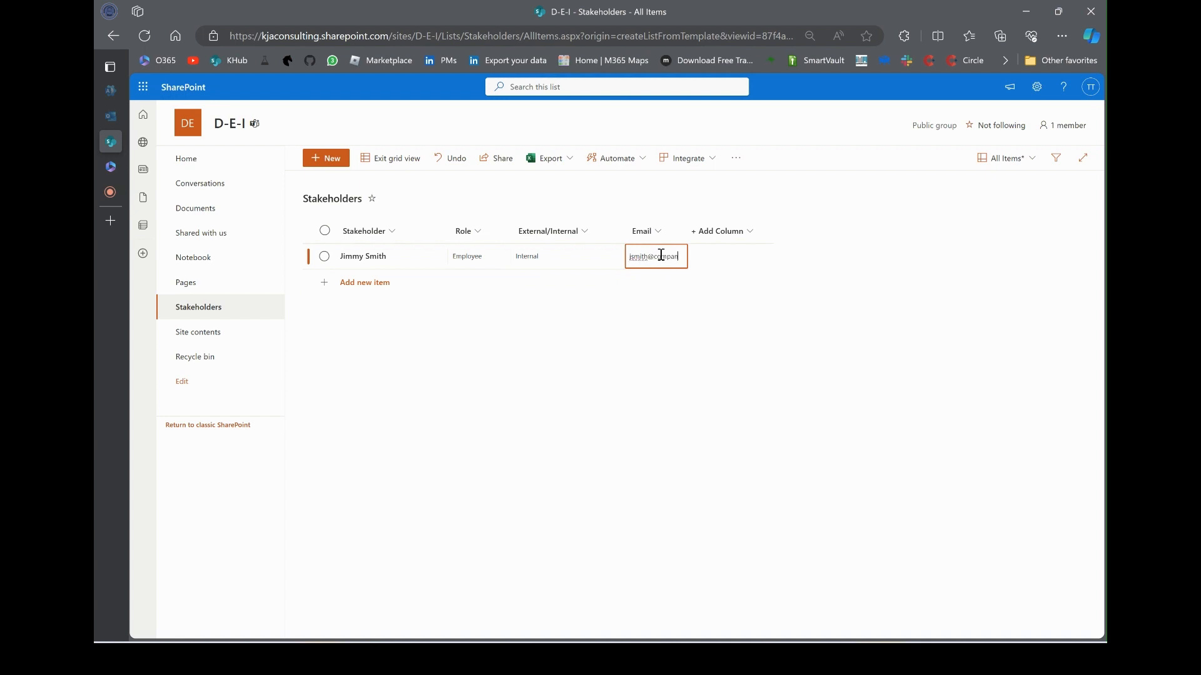
click(392, 158)
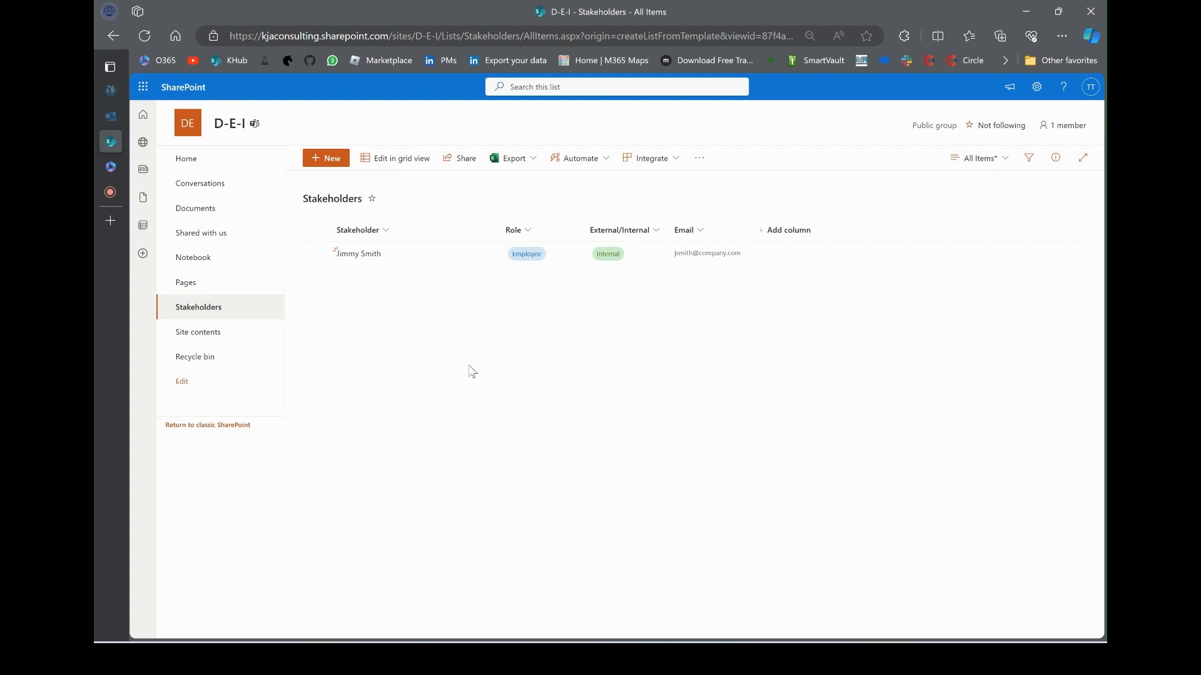
Start a new item with the stakeholder's name and roles Leadership and Key
click(326, 158)
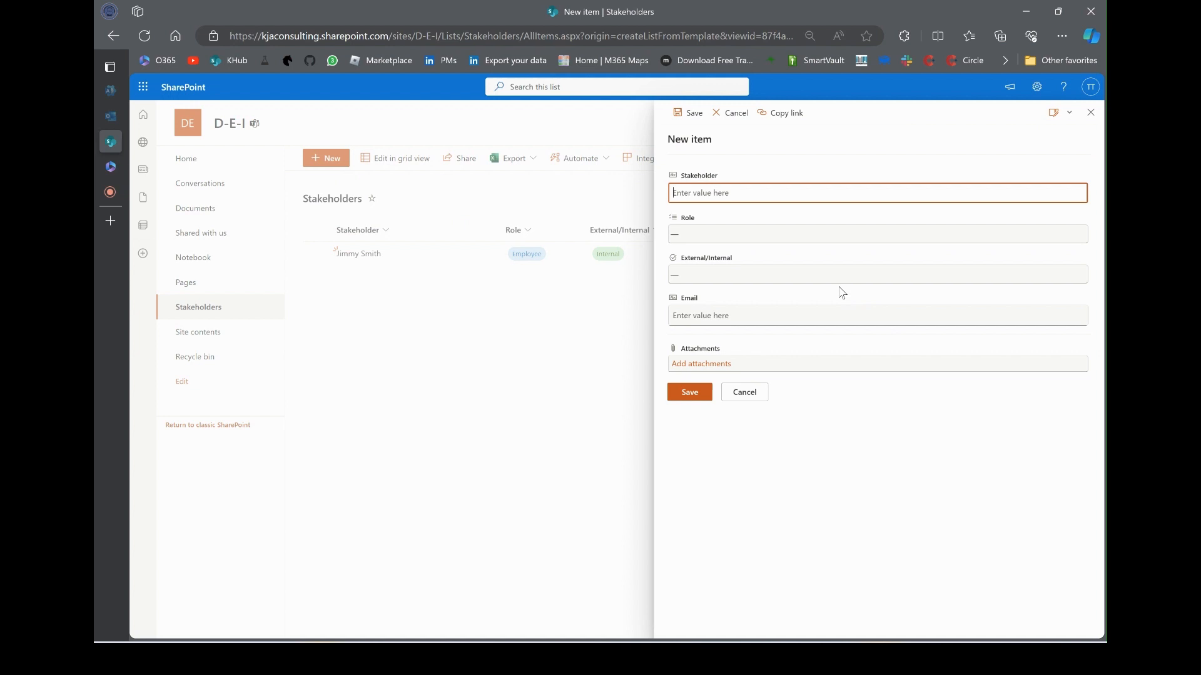
key(Tab)
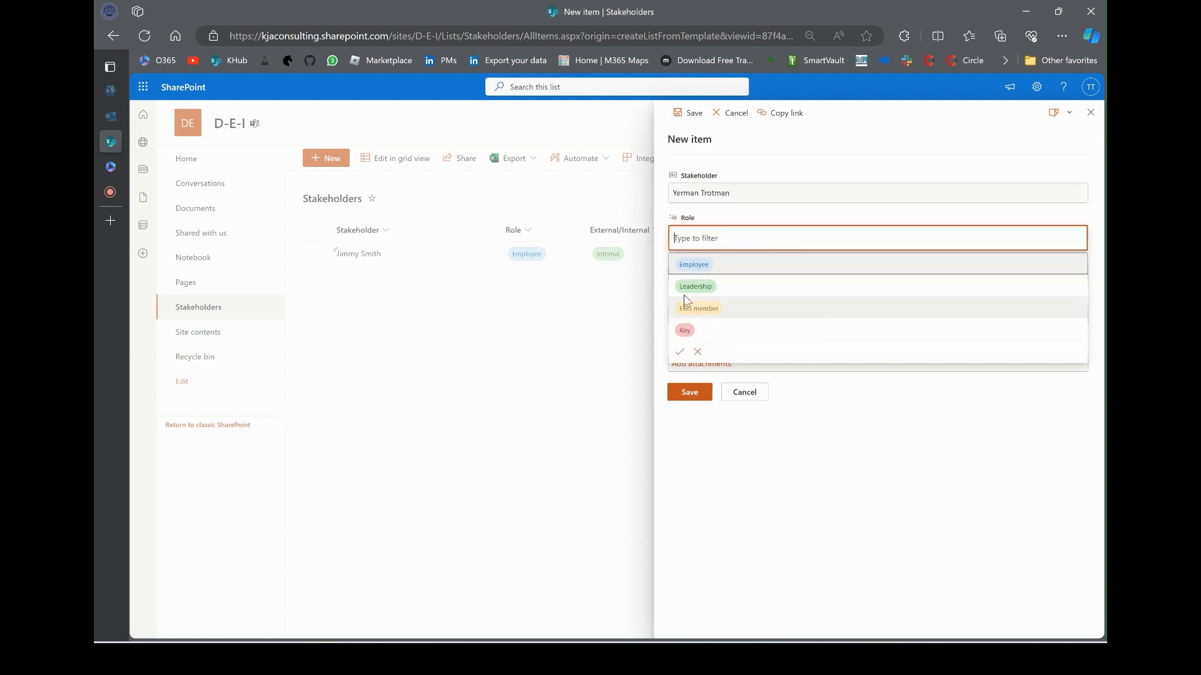
click(720, 287)
click(686, 327)
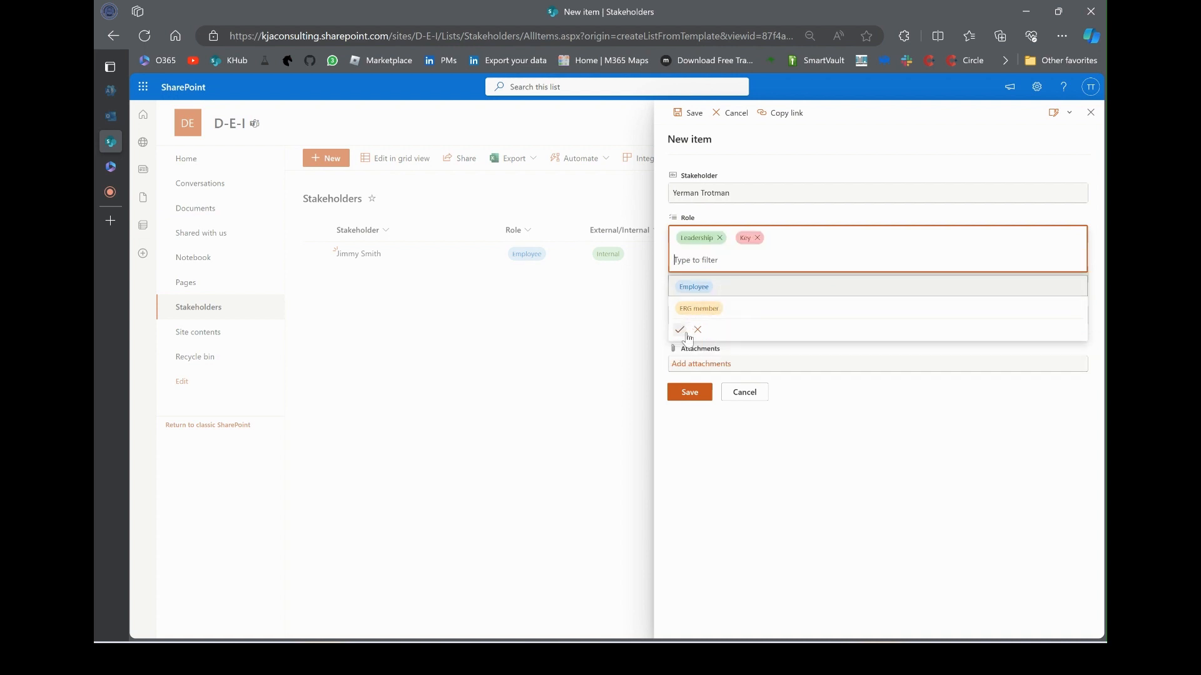
click(679, 351)
Mark the stakeholder Internal, enter their email address, save, and widen the Role column
click(708, 281)
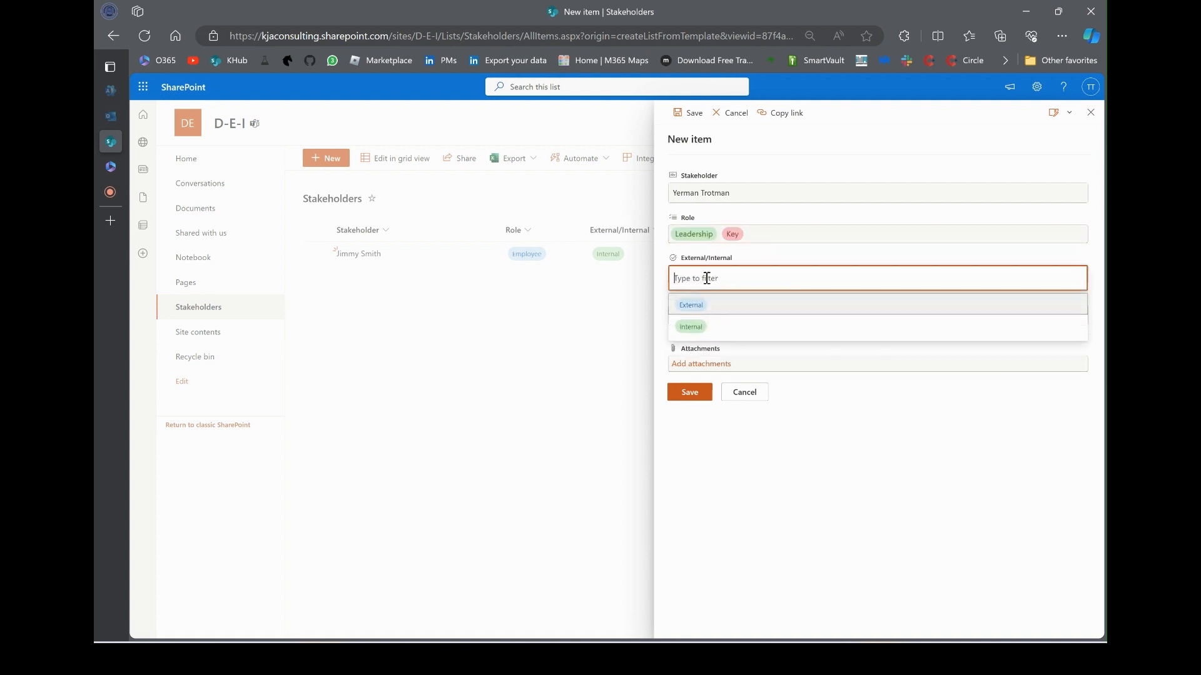
click(707, 321)
click(708, 314)
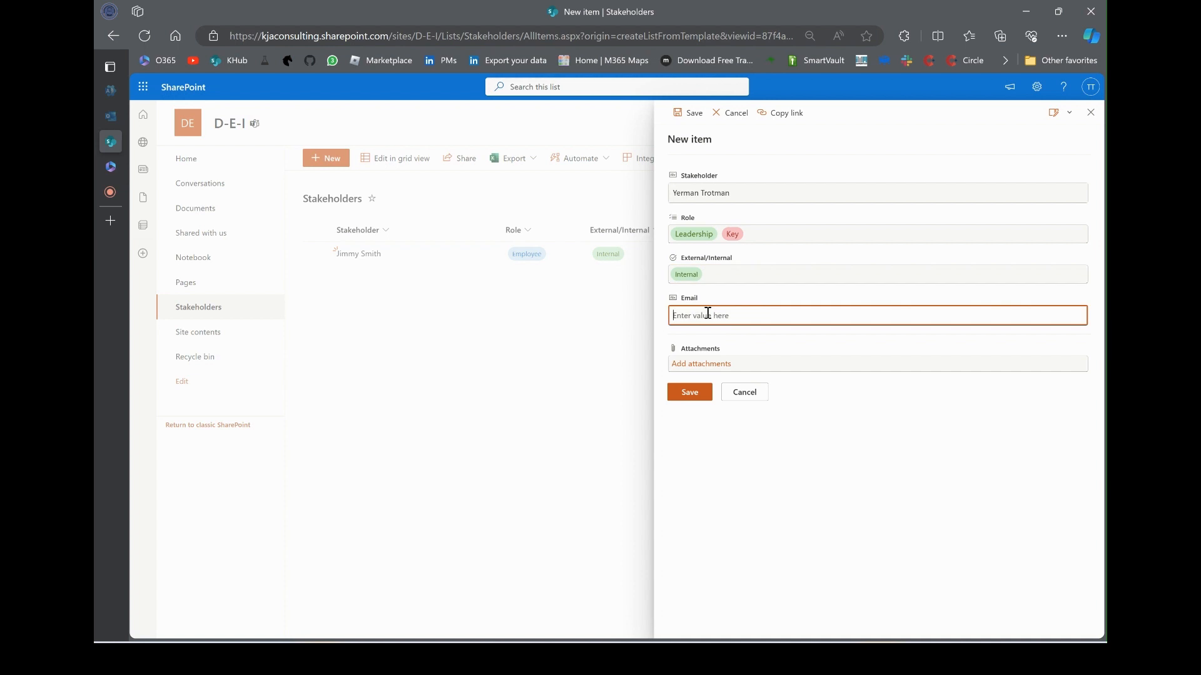
click(688, 393)
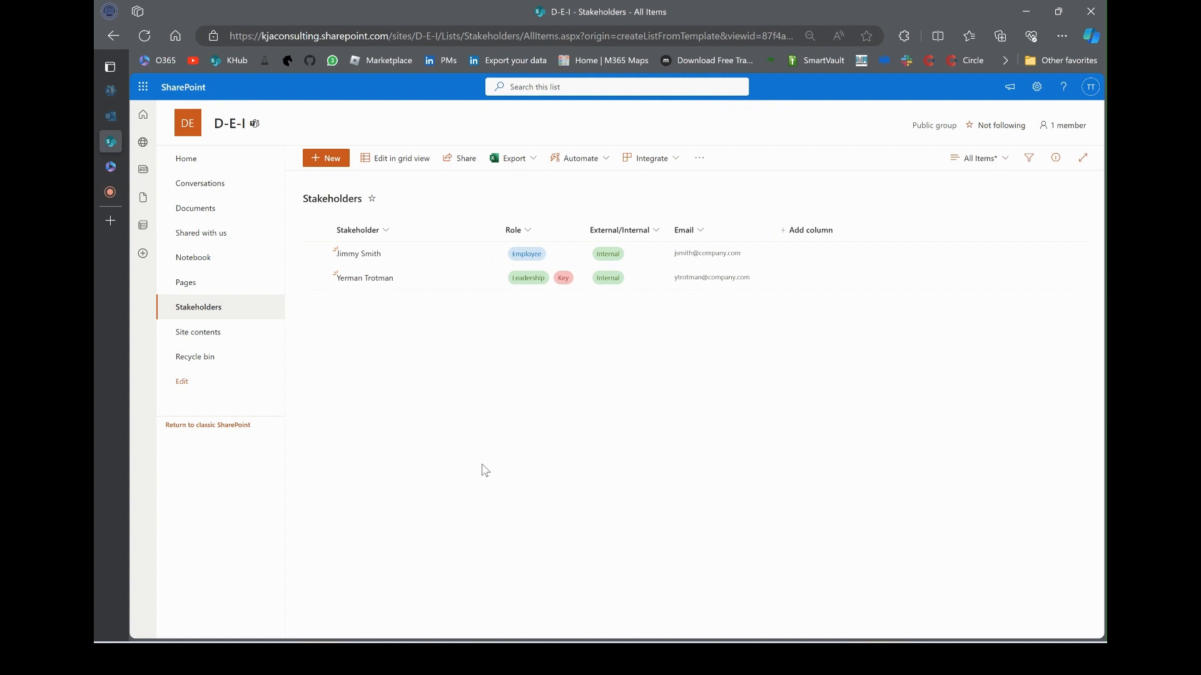
drag(584, 230, 618, 233)
Save the widened column layout into the All Items view
click(1000, 160)
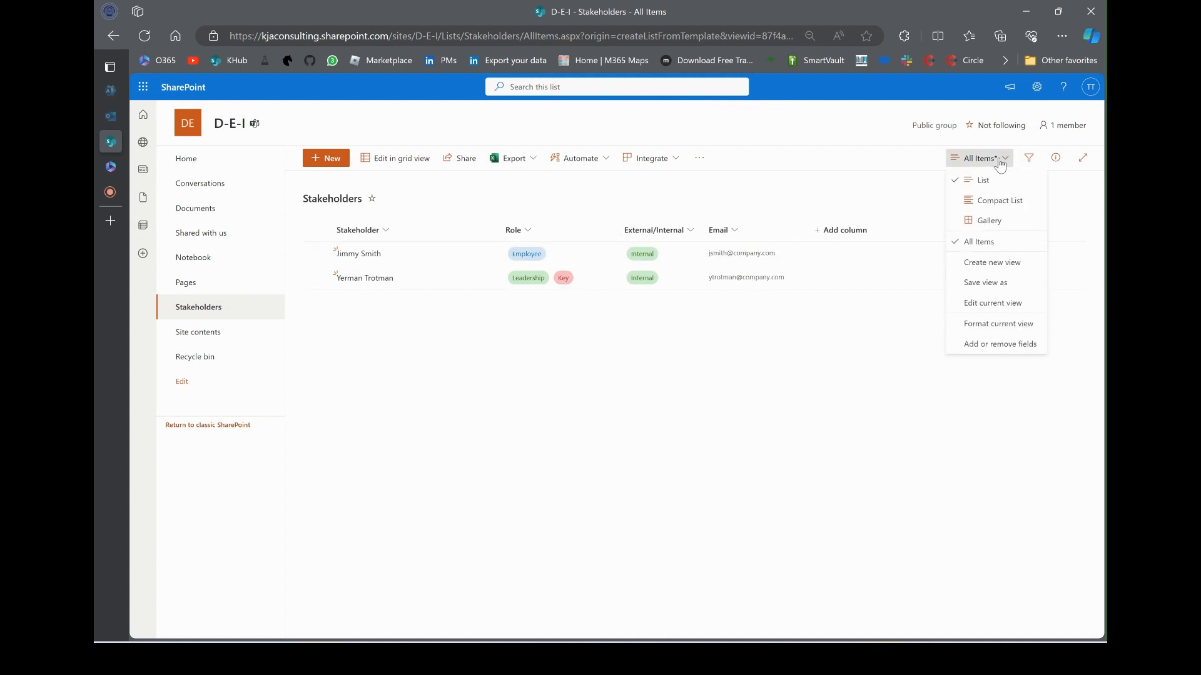
click(986, 281)
click(604, 397)
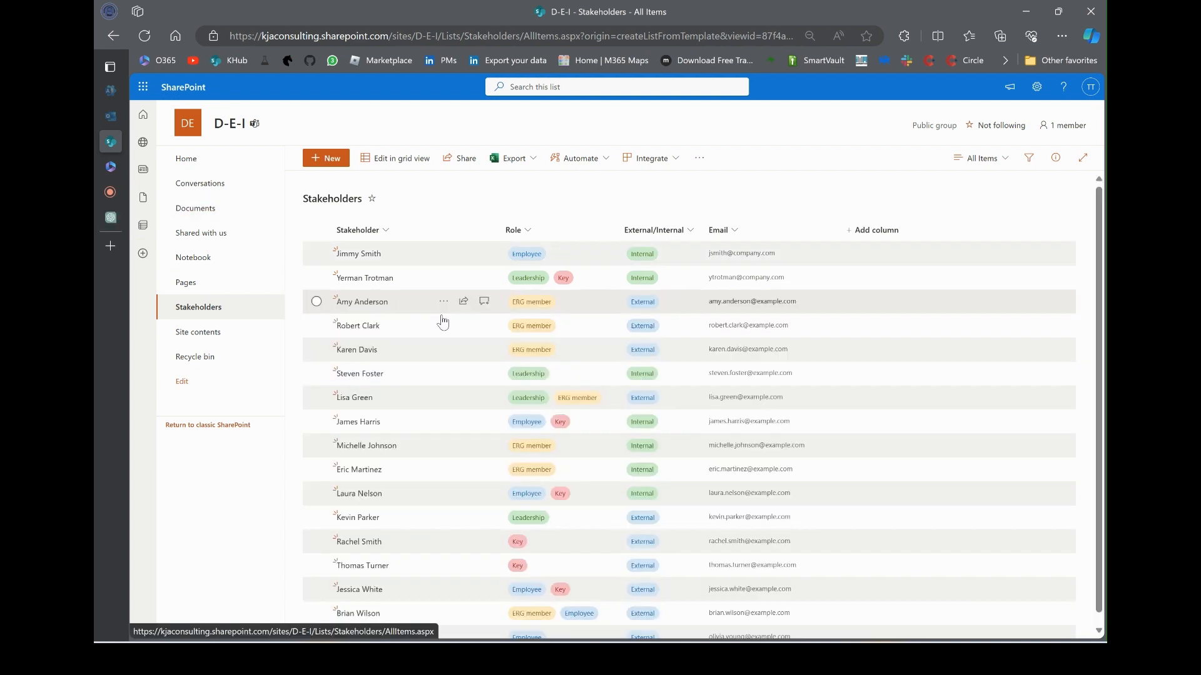
Add a Count total under the Stakeholder column, which shows 17
scroll(474, 330, down, 1)
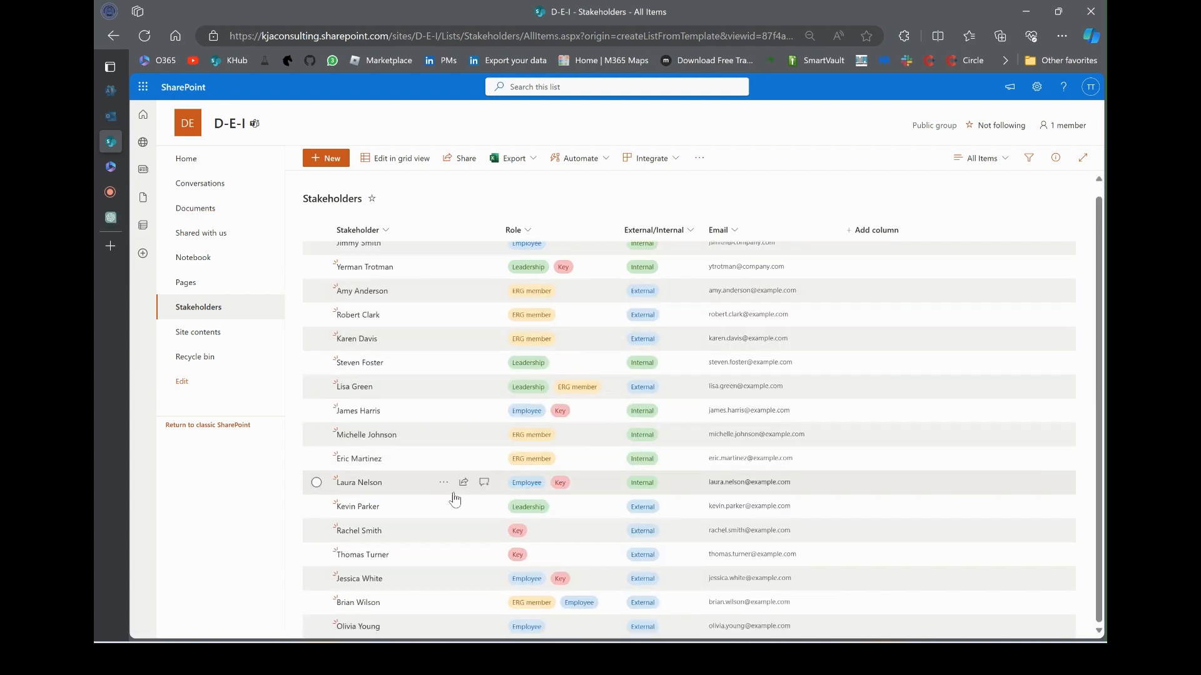
scroll(438, 387, up, 1)
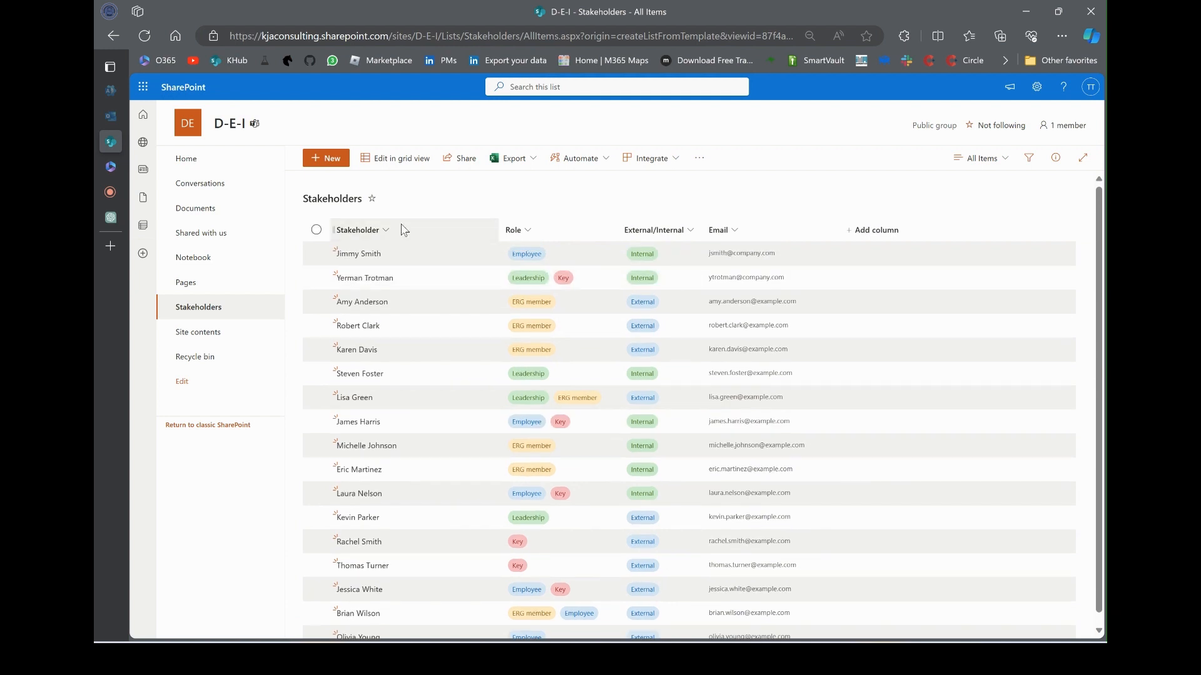
click(405, 231)
mouse_move(388, 334)
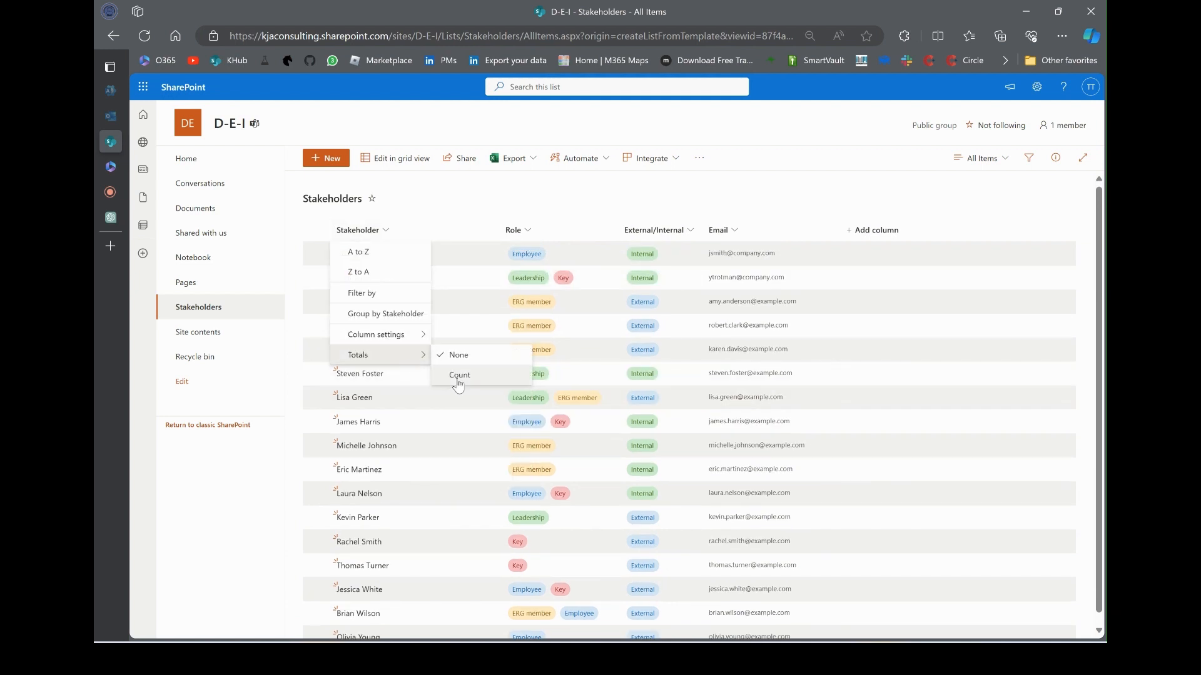
click(456, 375)
scroll(501, 611, down, 1)
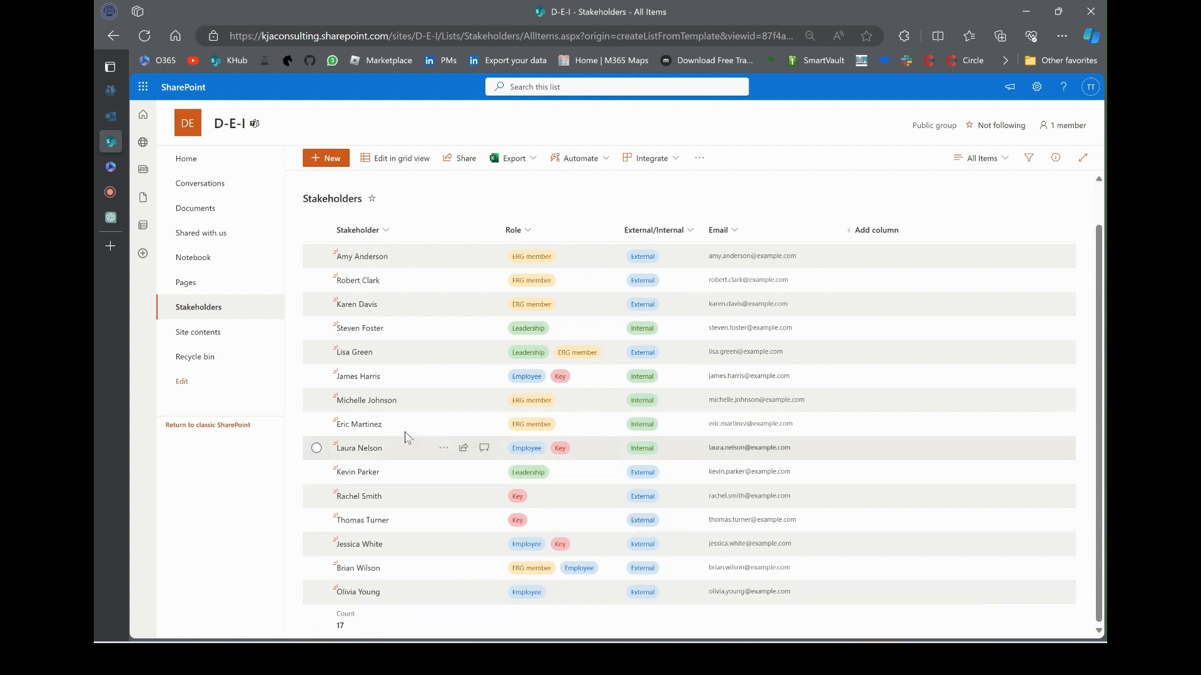
scroll(461, 335, up, 1)
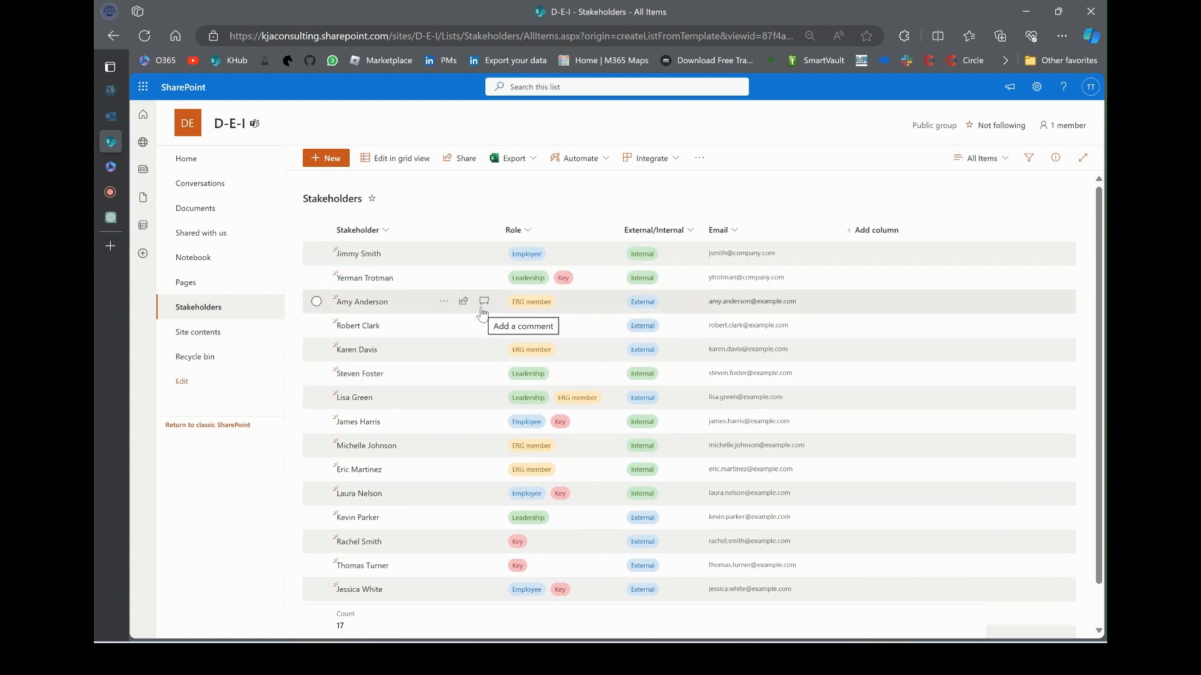
Filter the Role column to Key, leaving 6 stakeholders, and open the filters pane
click(534, 237)
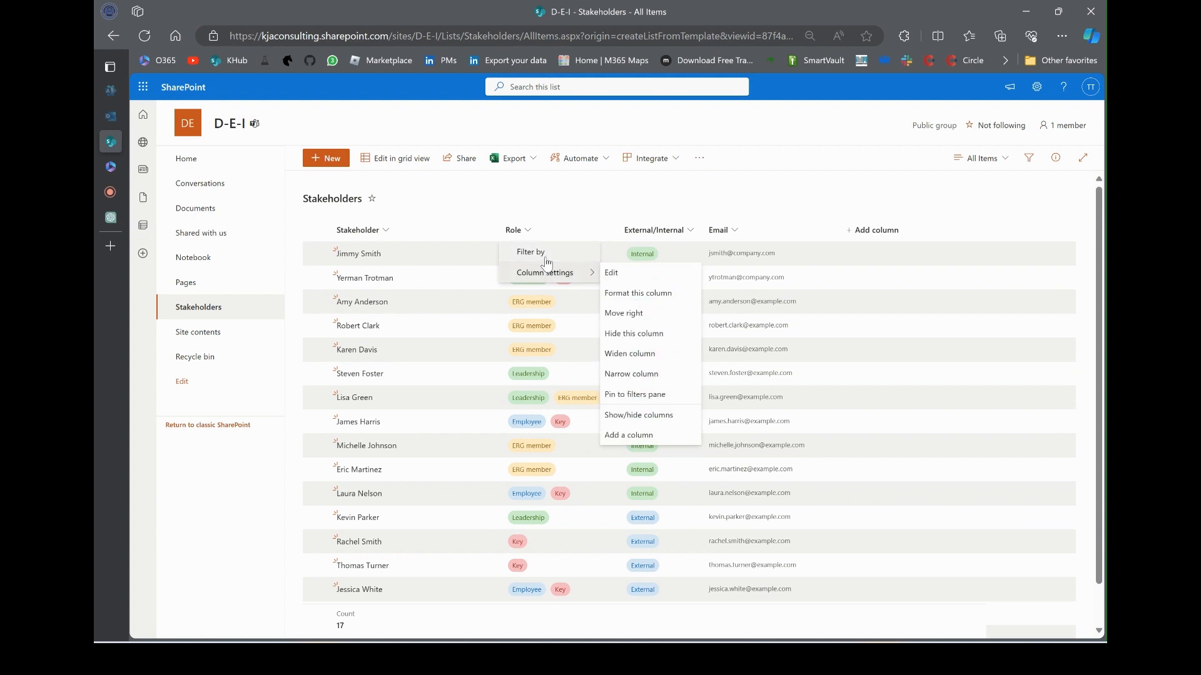
click(538, 253)
click(938, 191)
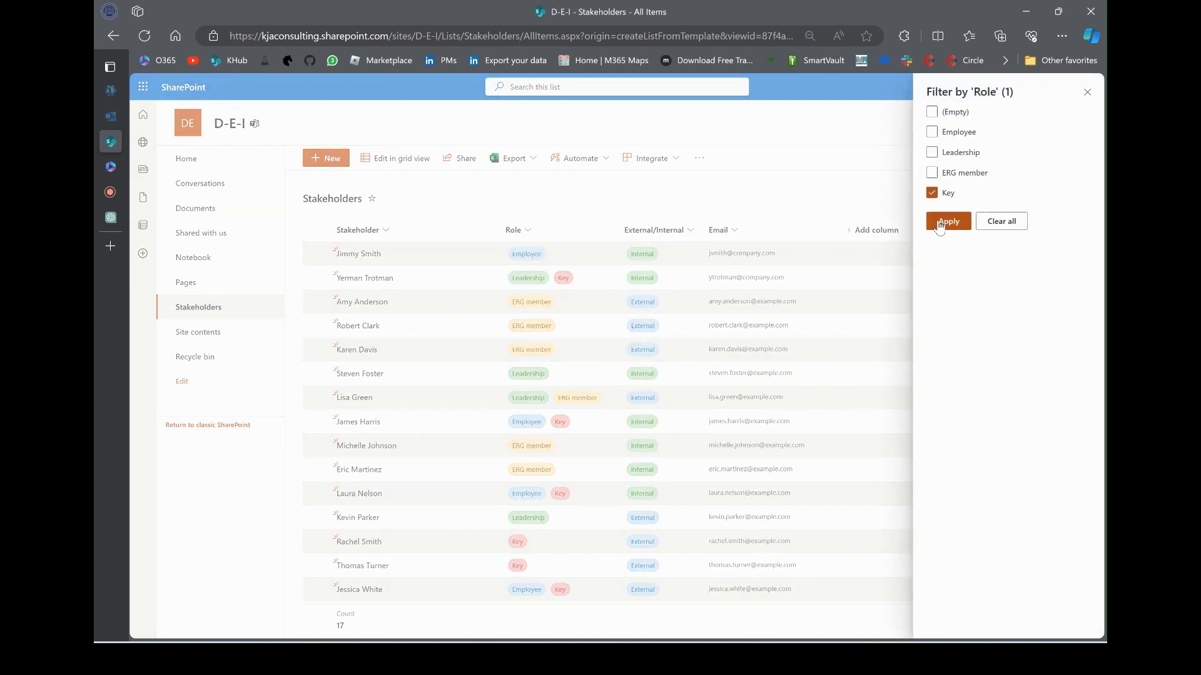
click(941, 224)
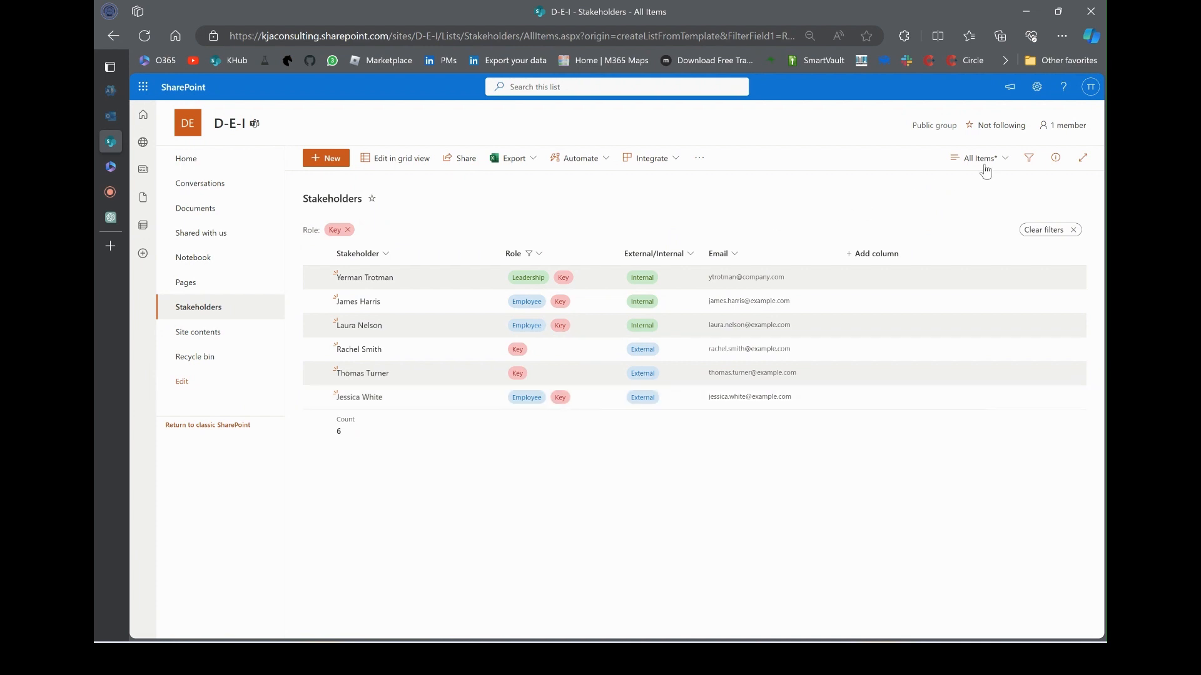
click(1028, 160)
Save the Key-filtered list as the public view 'Key Stakeholders', then re-save it
click(1029, 159)
click(979, 157)
click(968, 282)
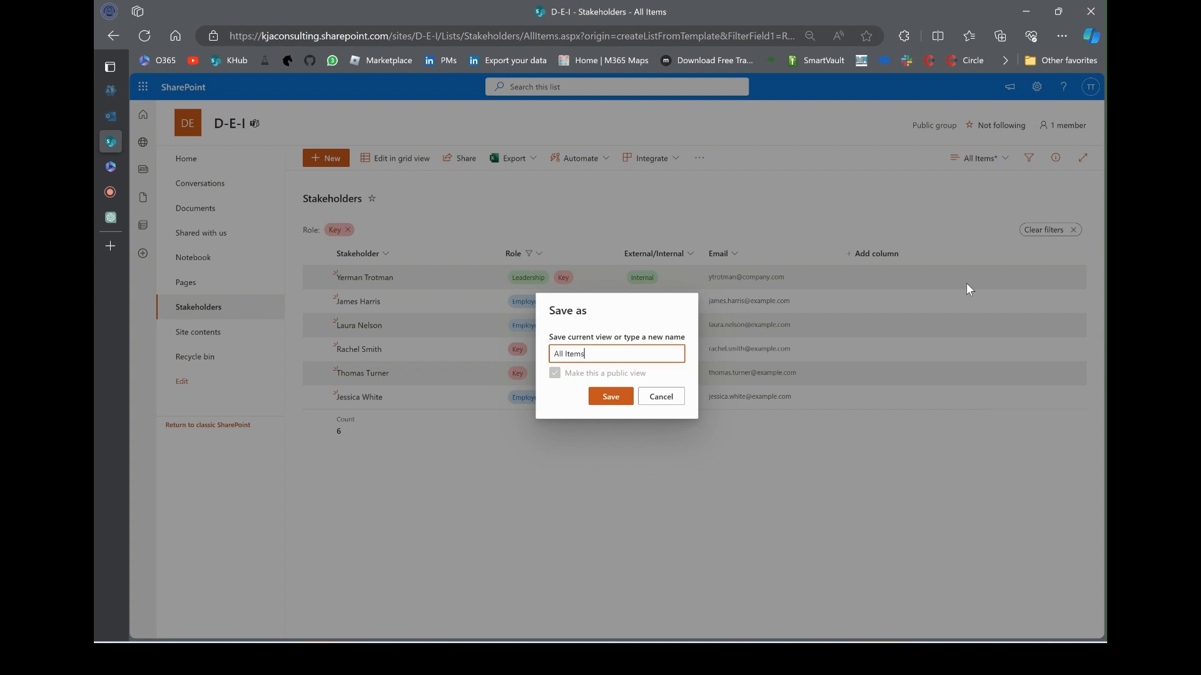
text(Key Stake)
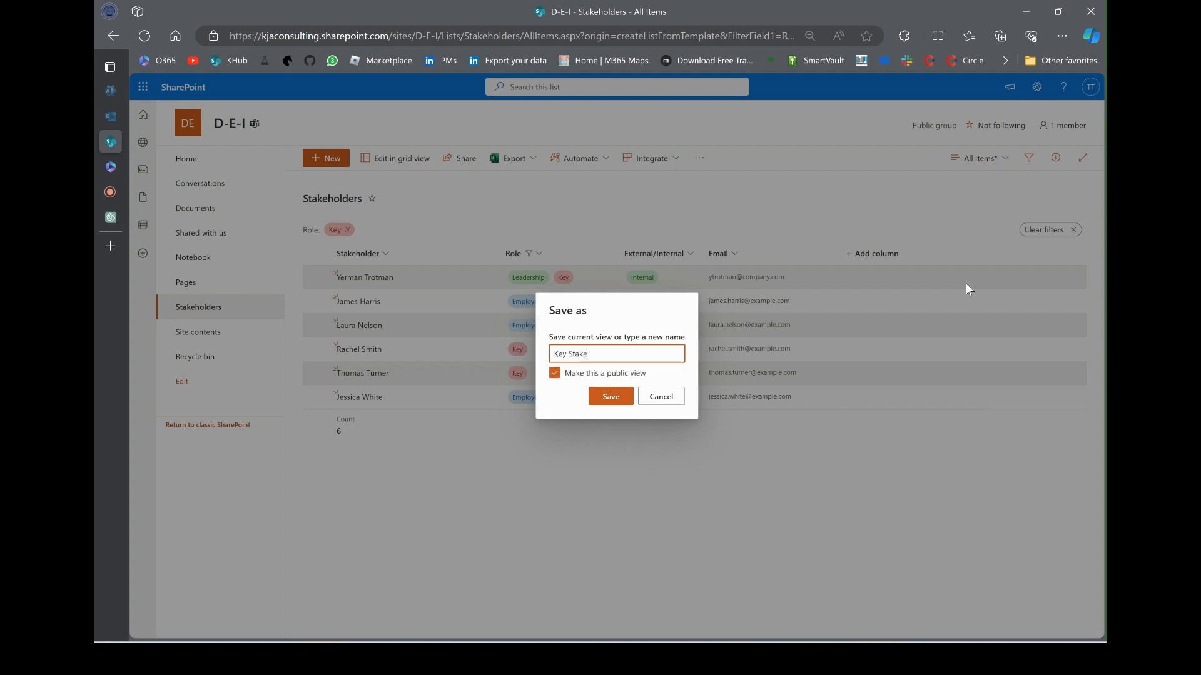
text(holders)
key(Return)
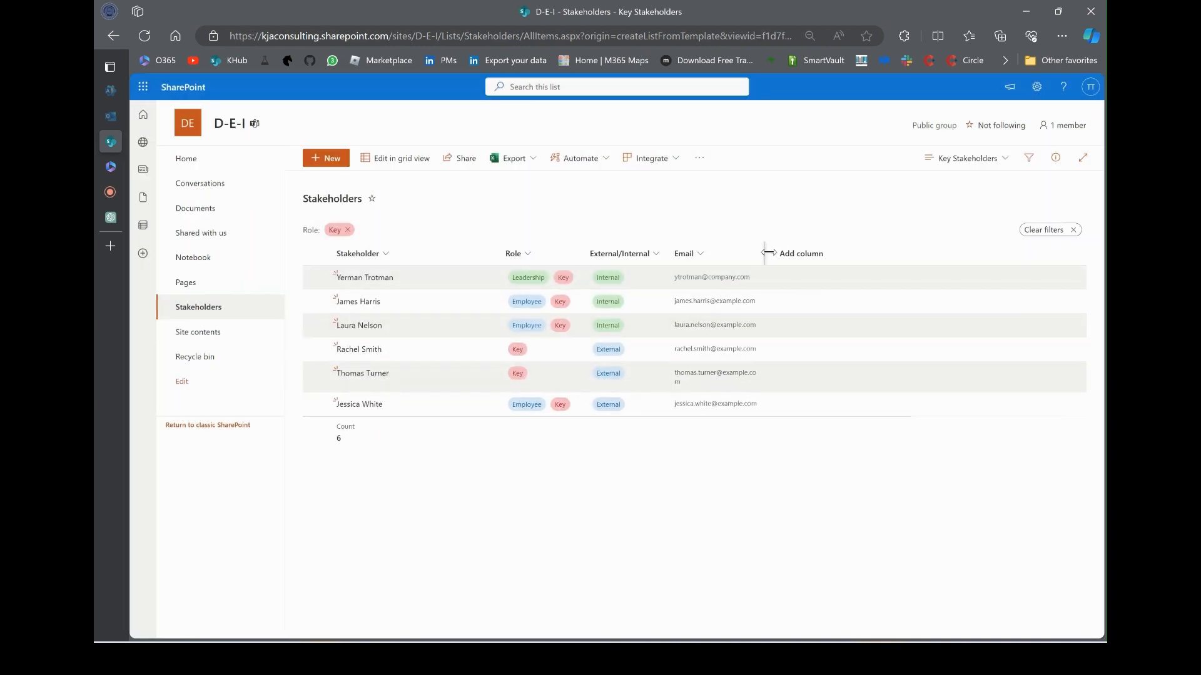
click(994, 158)
click(956, 303)
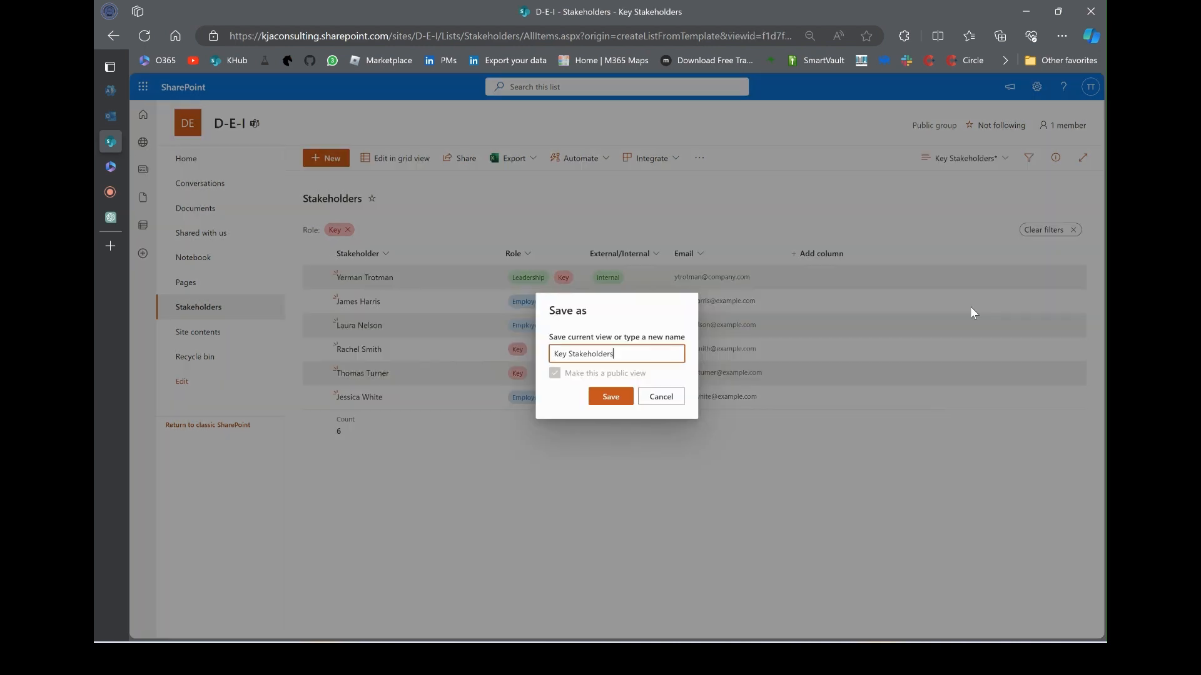
click(621, 397)
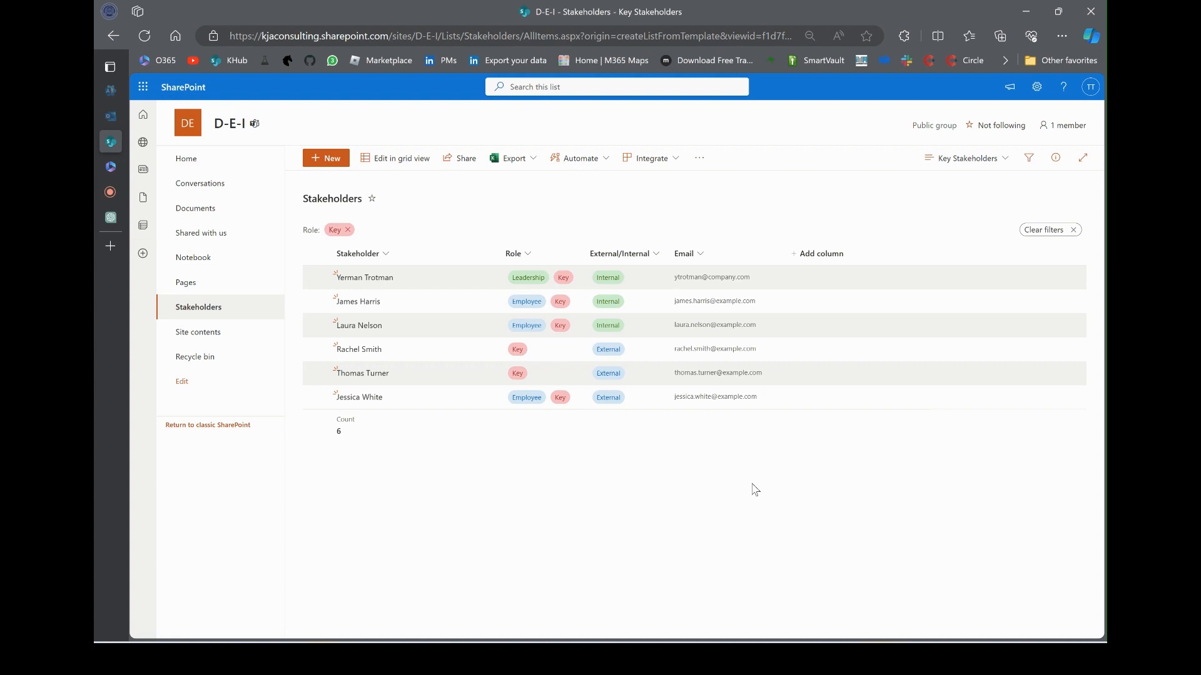
Copy the Key Stakeholders view URL, then return through history to the D-E-I home page
click(722, 36)
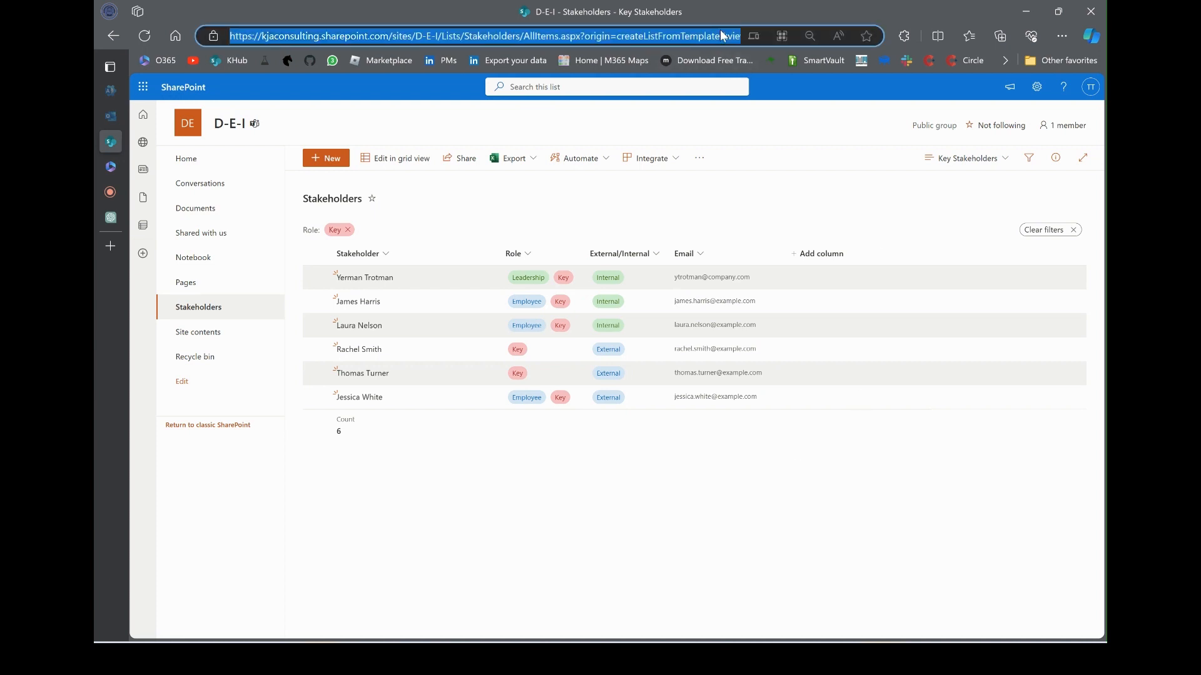
right_click(103, 34)
click(169, 91)
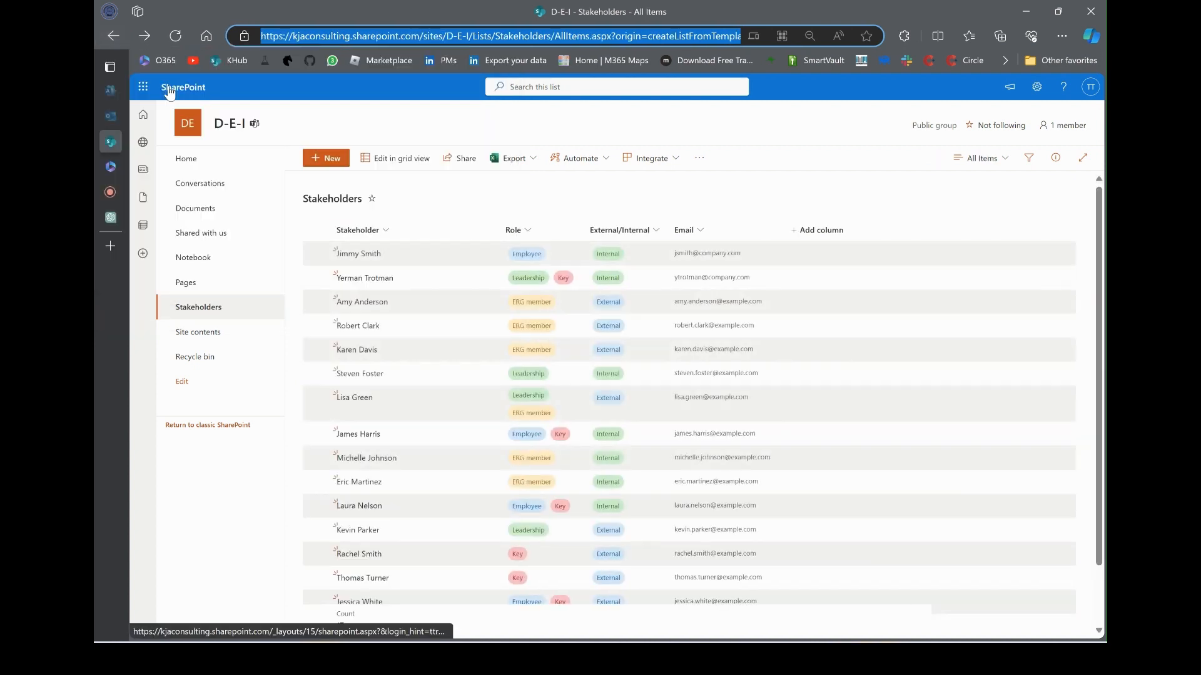
right_click(112, 36)
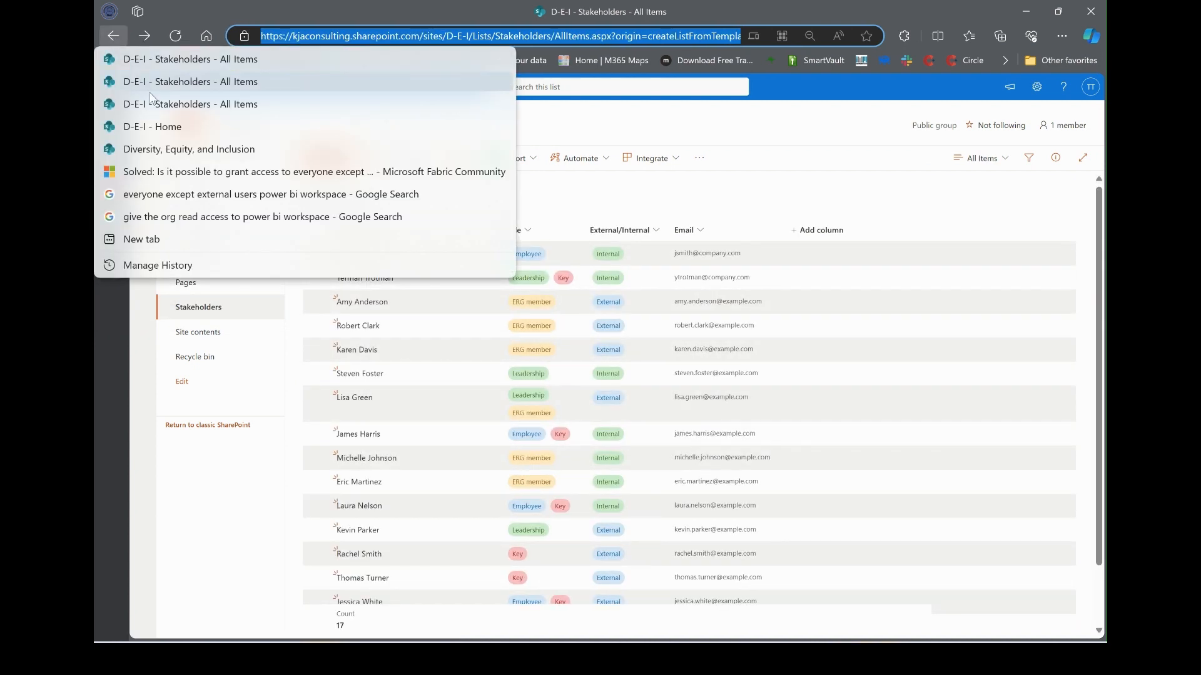
click(158, 128)
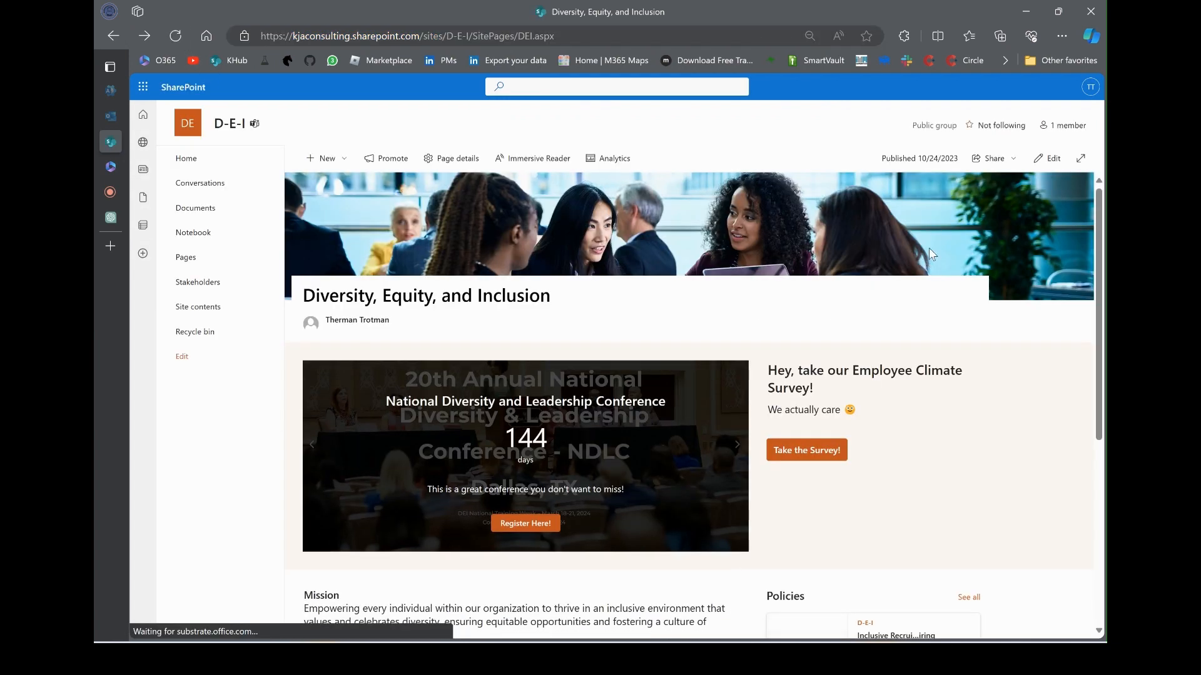
In edit mode, point the Stakeholders quick link at the pasted Key Stakeholders view URL
click(1047, 159)
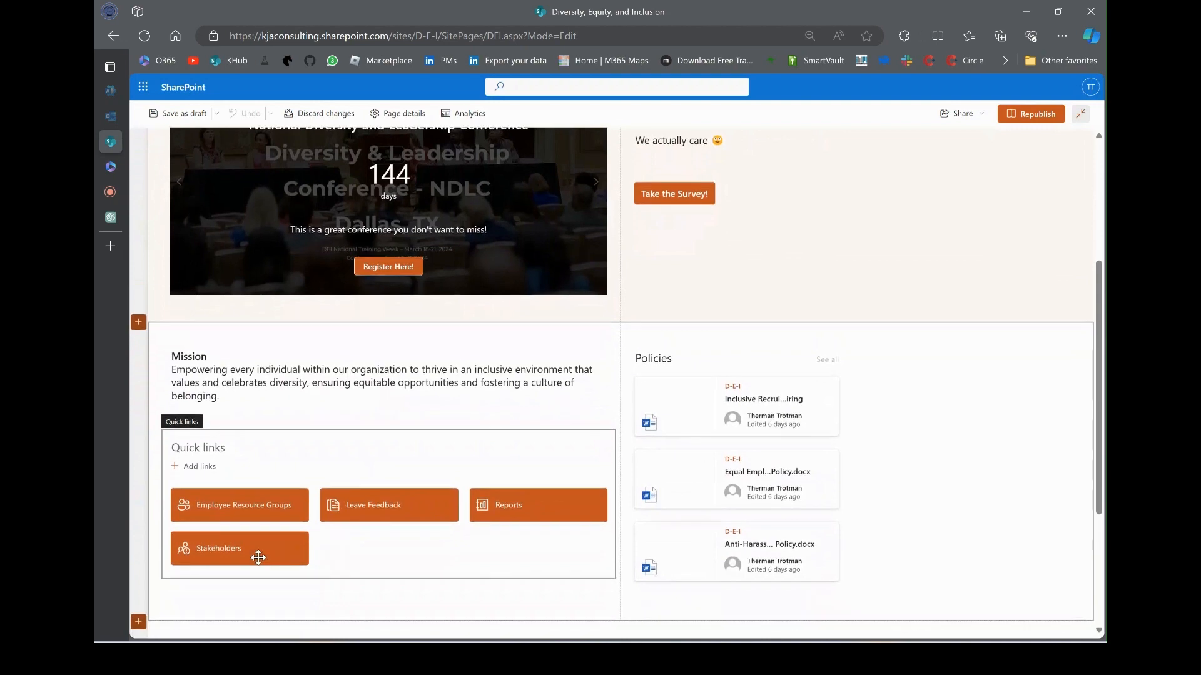
click(257, 554)
click(257, 551)
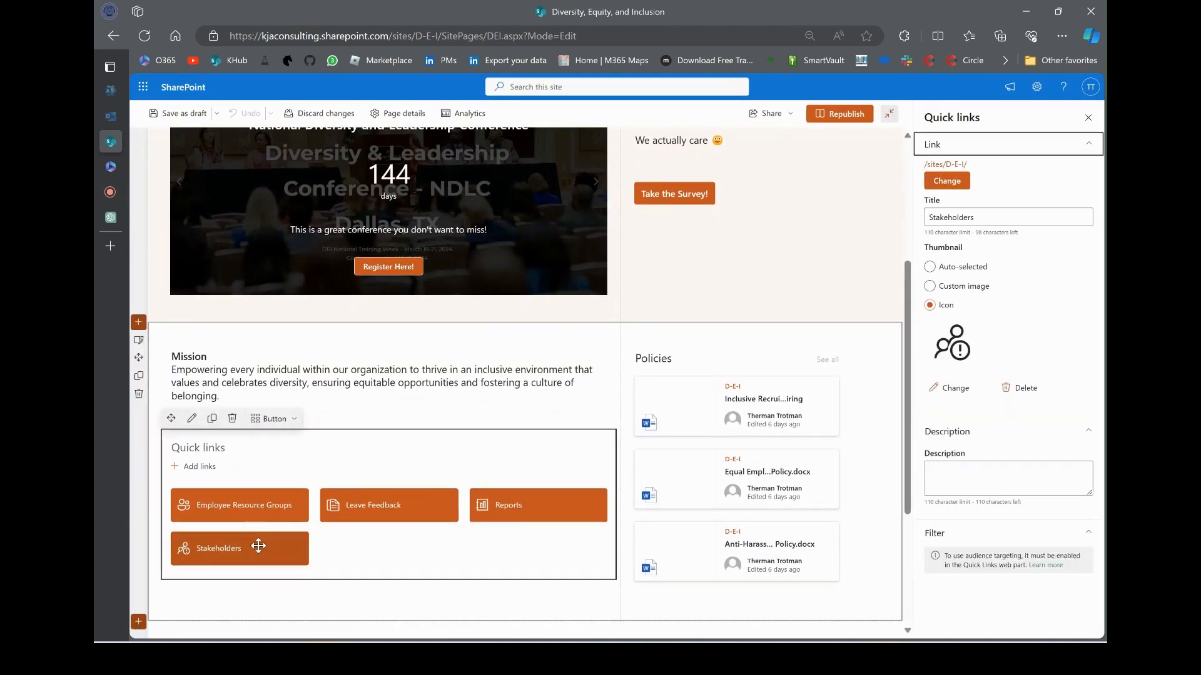
click(963, 180)
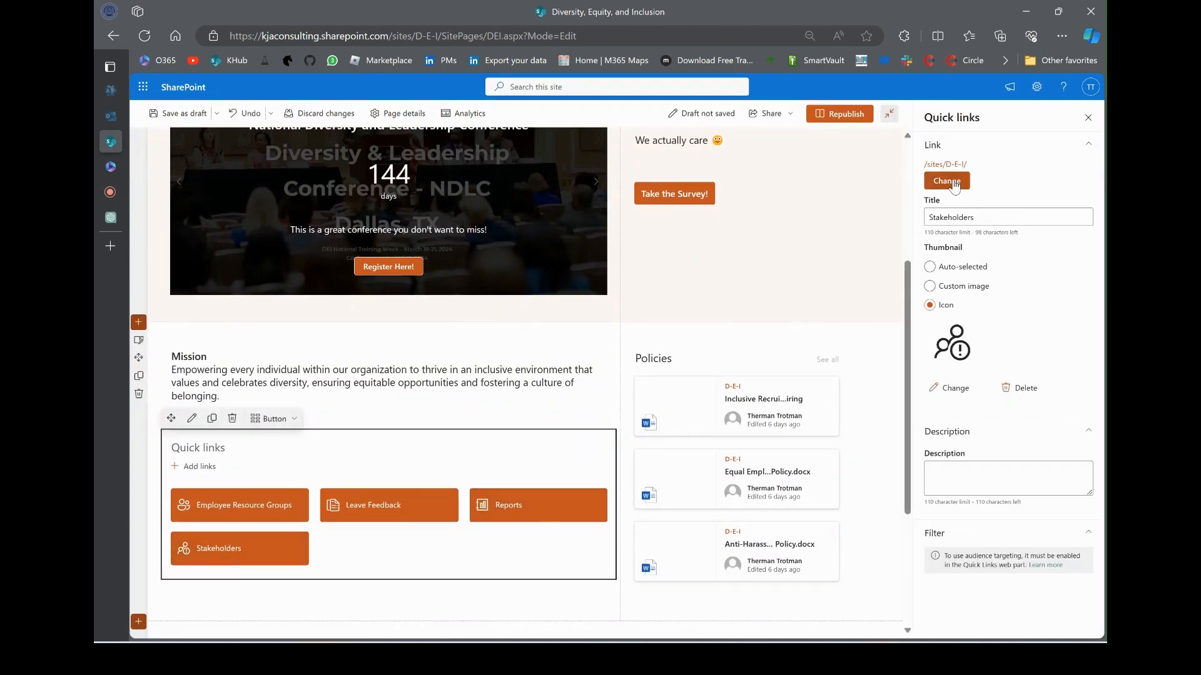
click(277, 299)
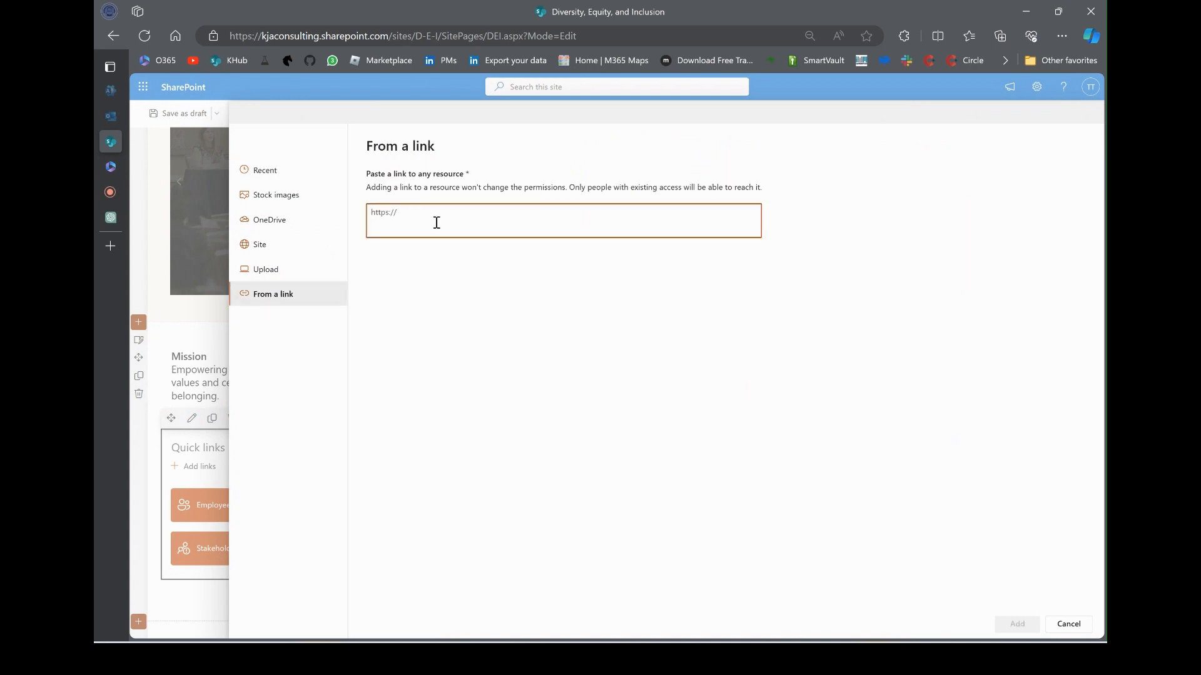
key(ctrl+v)
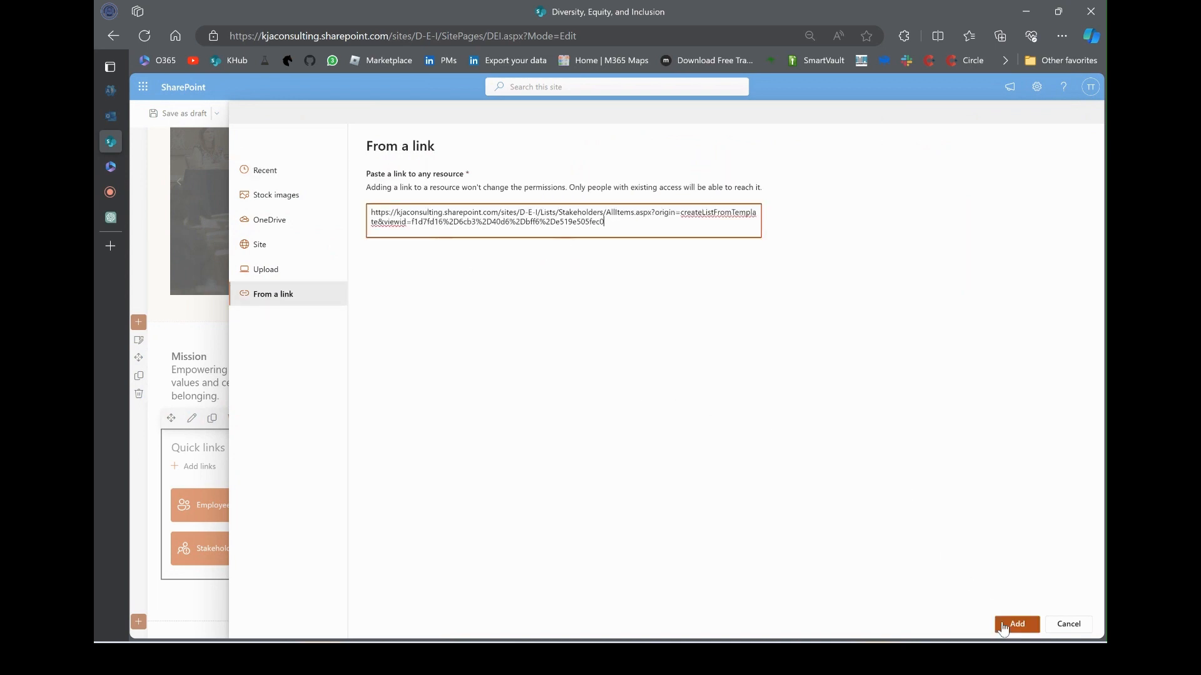
click(1015, 624)
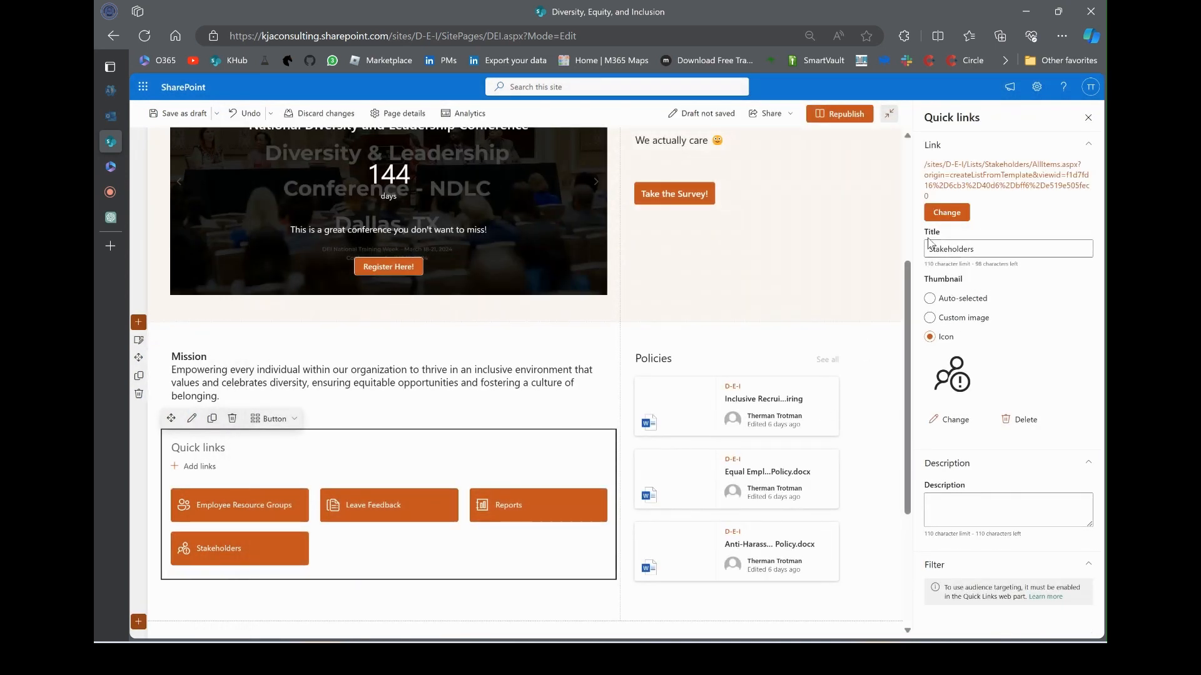
Retitle the quick link 'Key Stakeholders' and republish the home page
click(927, 249)
click(928, 248)
text(Key)
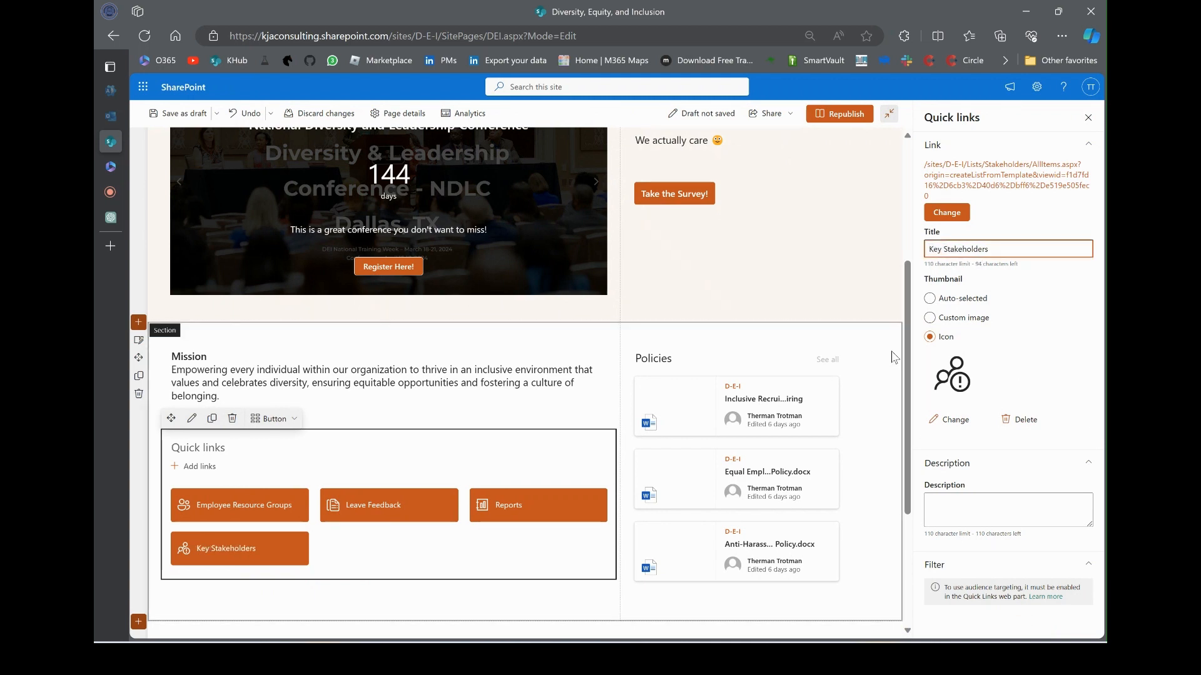
click(839, 113)
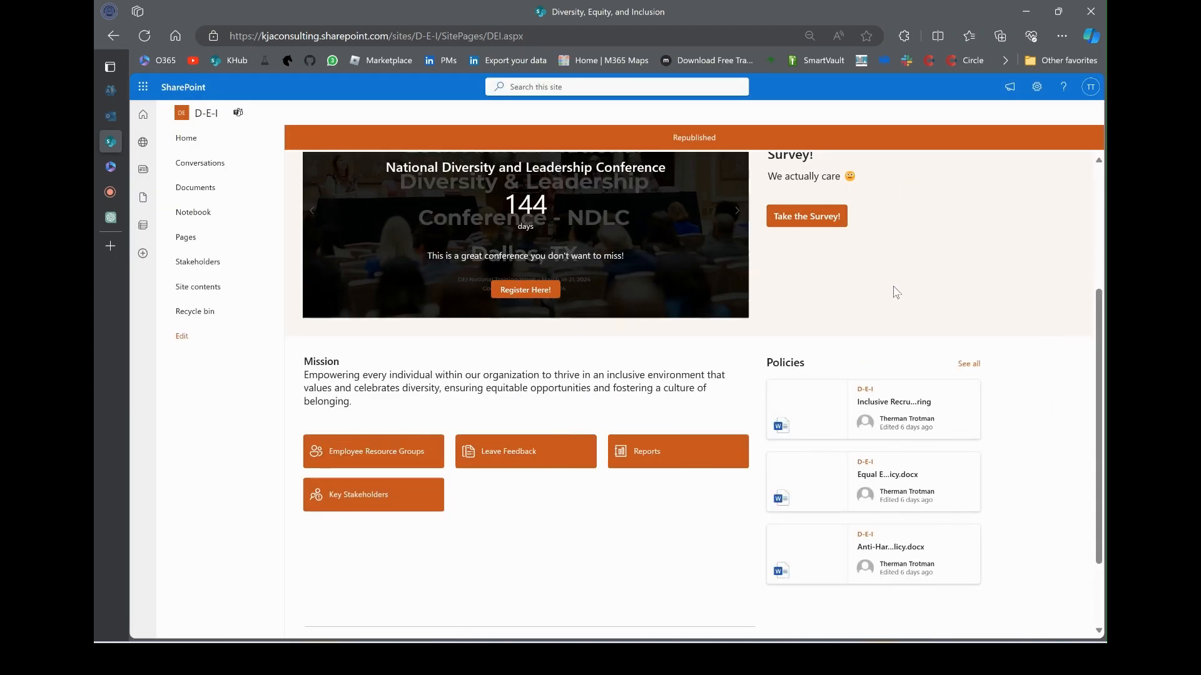
Follow the Key Stakeholders link, export the list to Excel, and open query (17).iqy
click(411, 504)
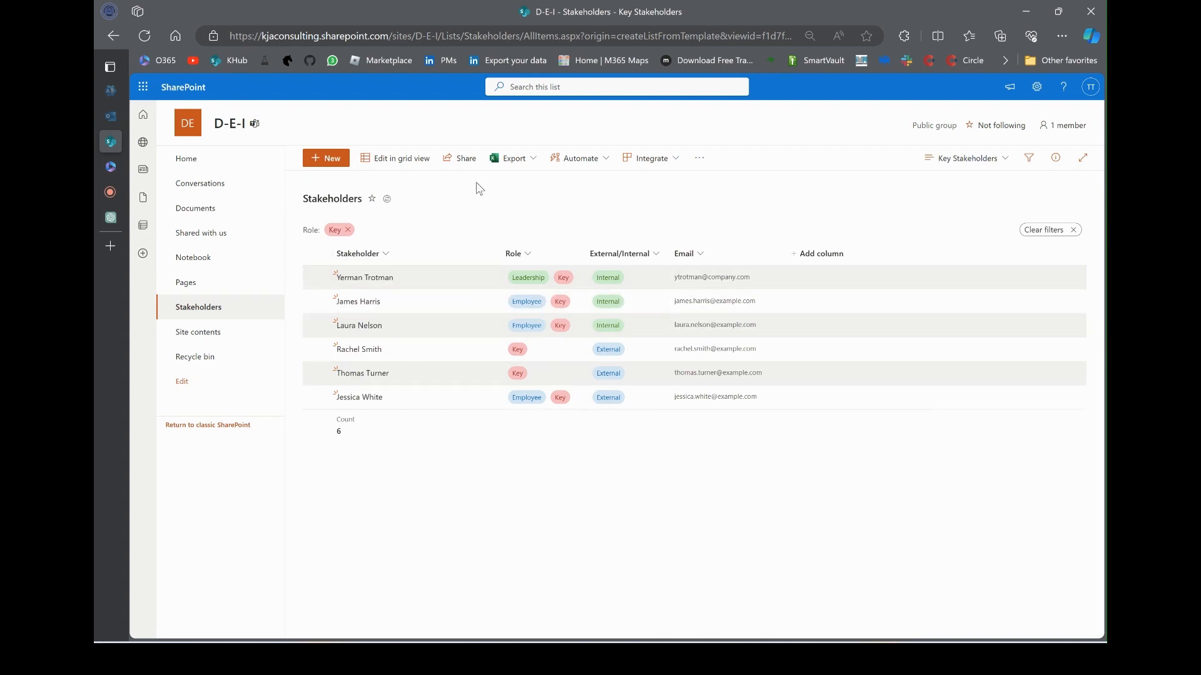
click(521, 161)
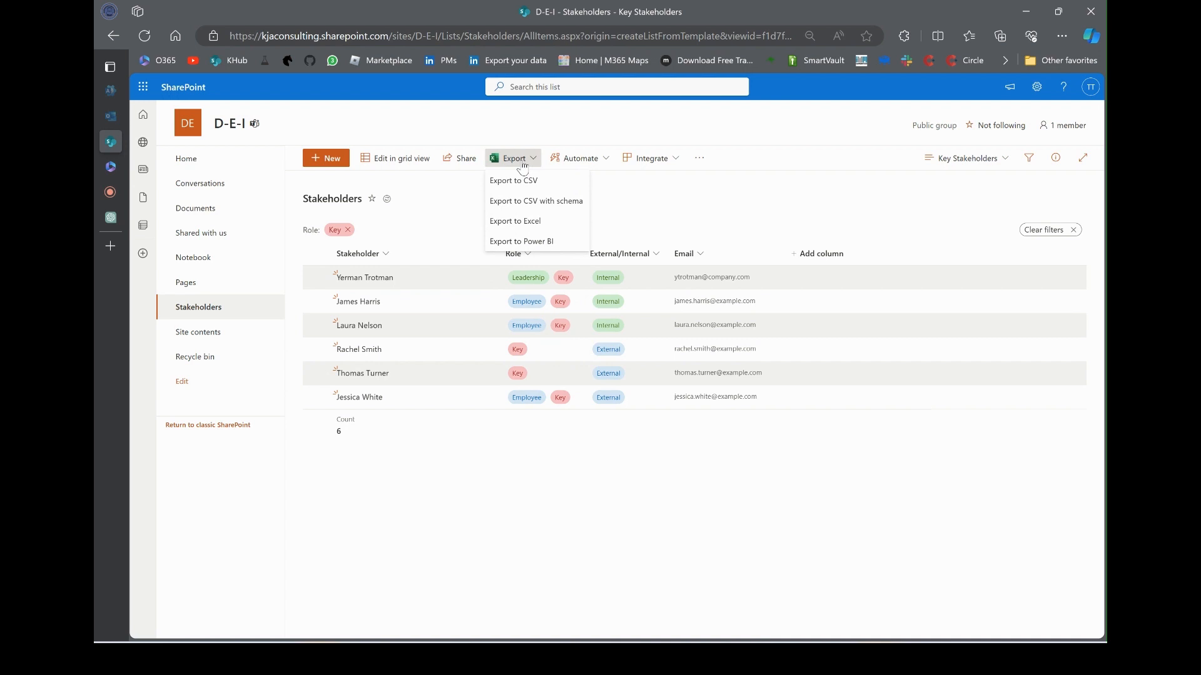
click(515, 222)
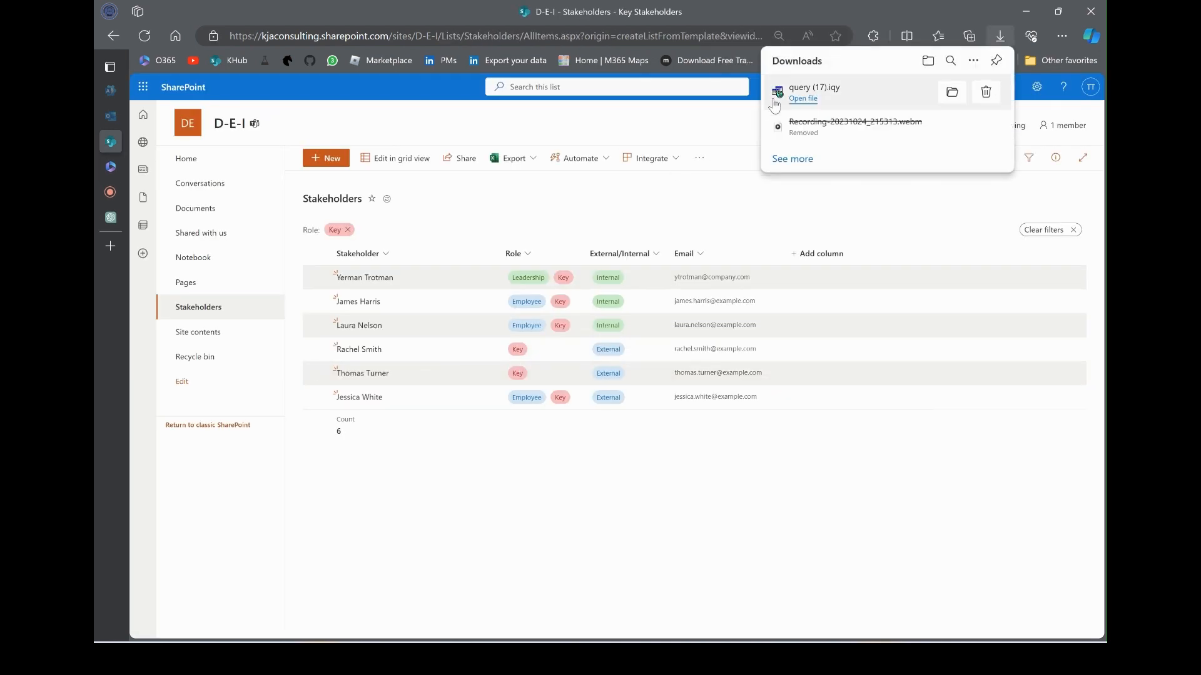
click(804, 98)
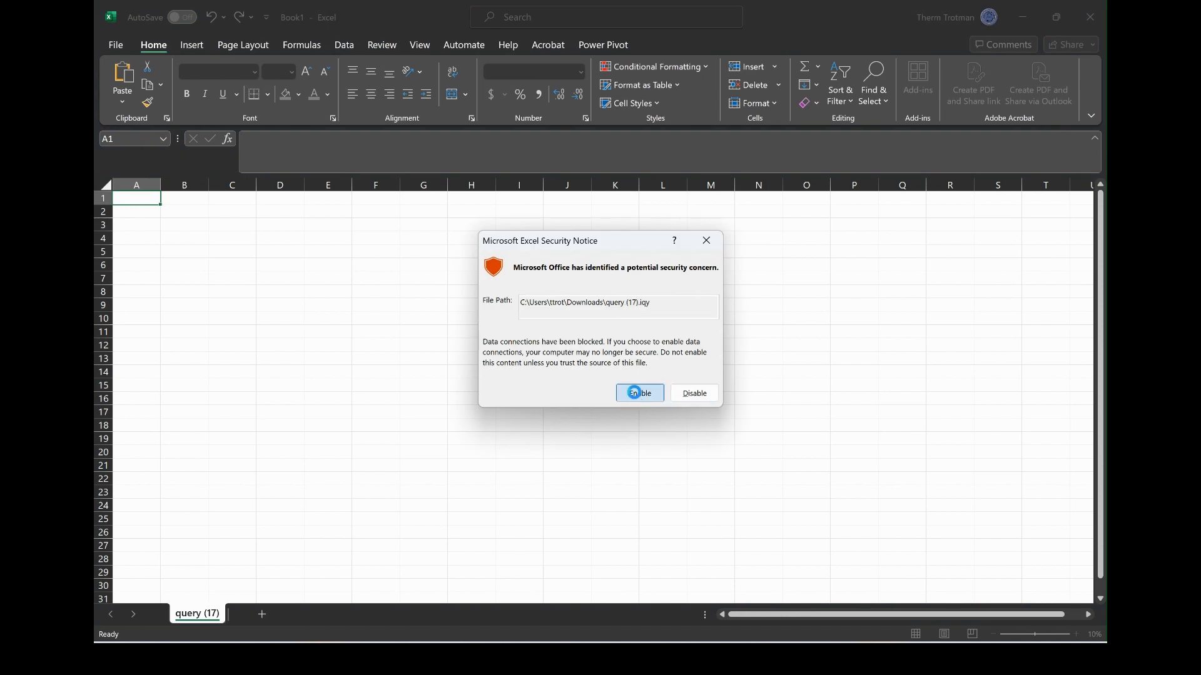
Enable the data connection, review the 6-row stakeholder table, then return to Edge
click(639, 393)
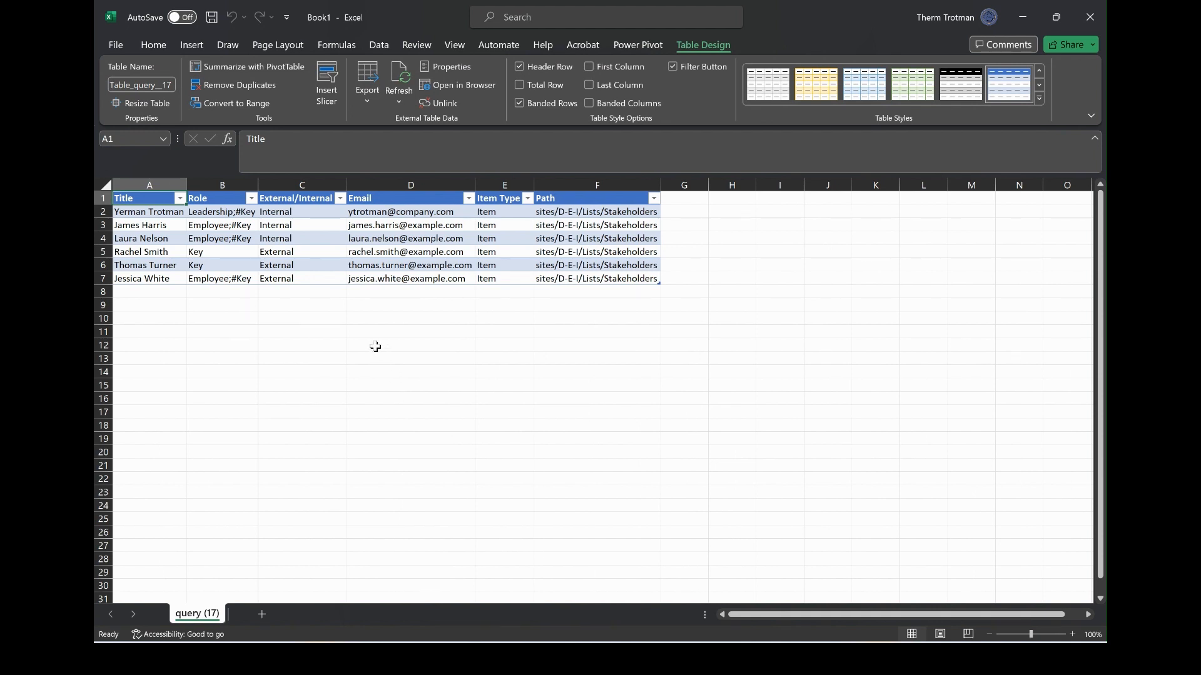
click(145, 224)
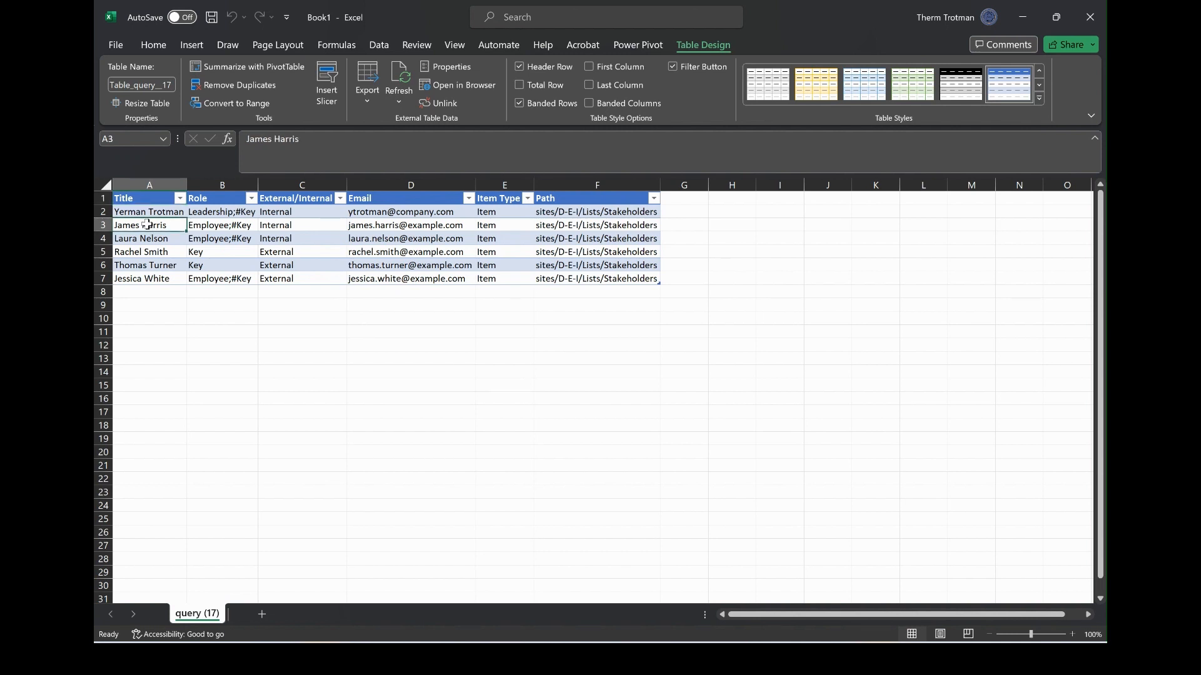
scroll(147, 224, up, 5)
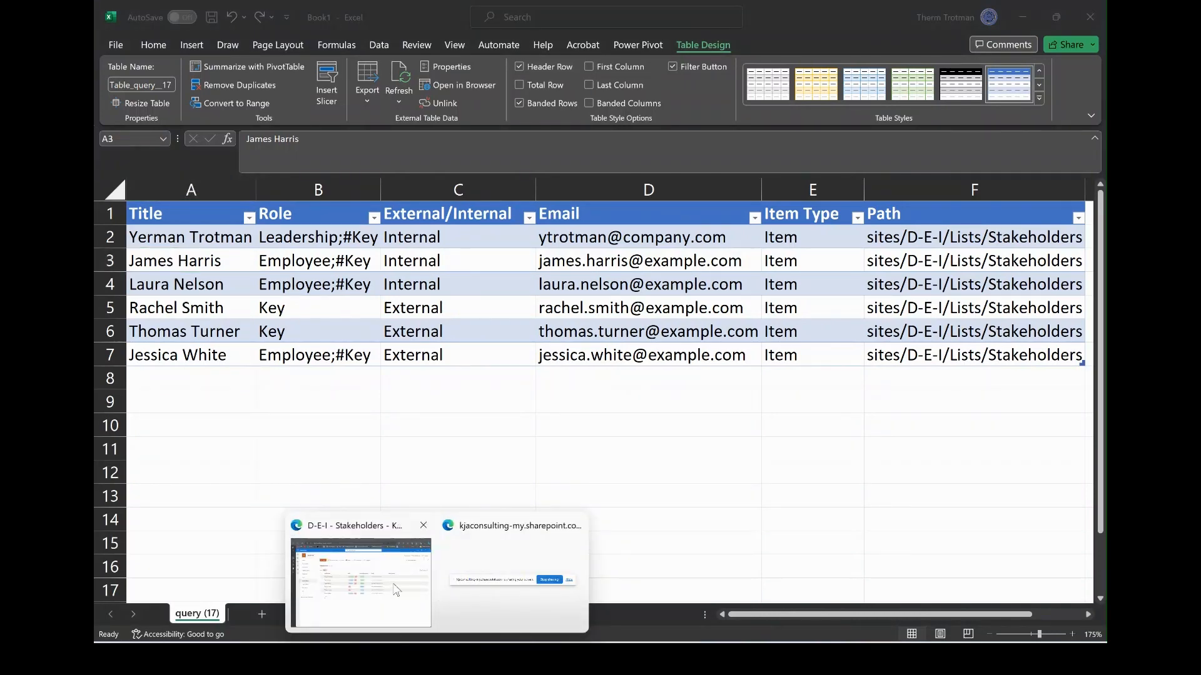
click(475, 581)
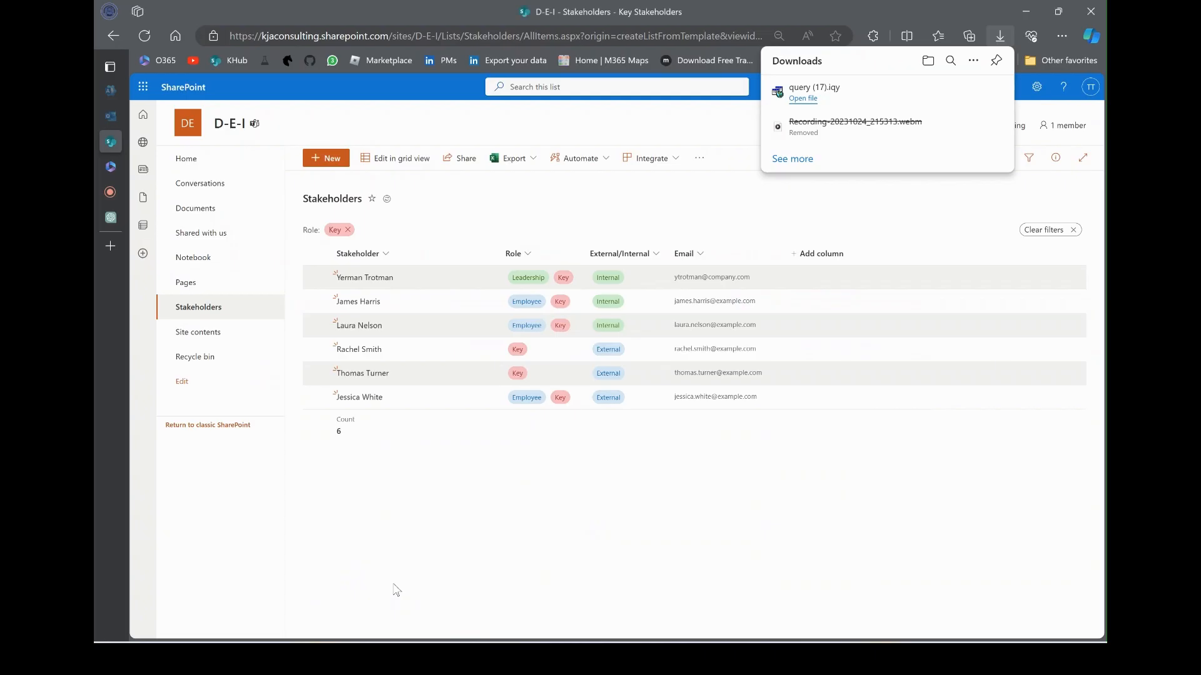
Shorten the second Key stakeholder's first name in the details pane and save
click(394, 310)
click(675, 192)
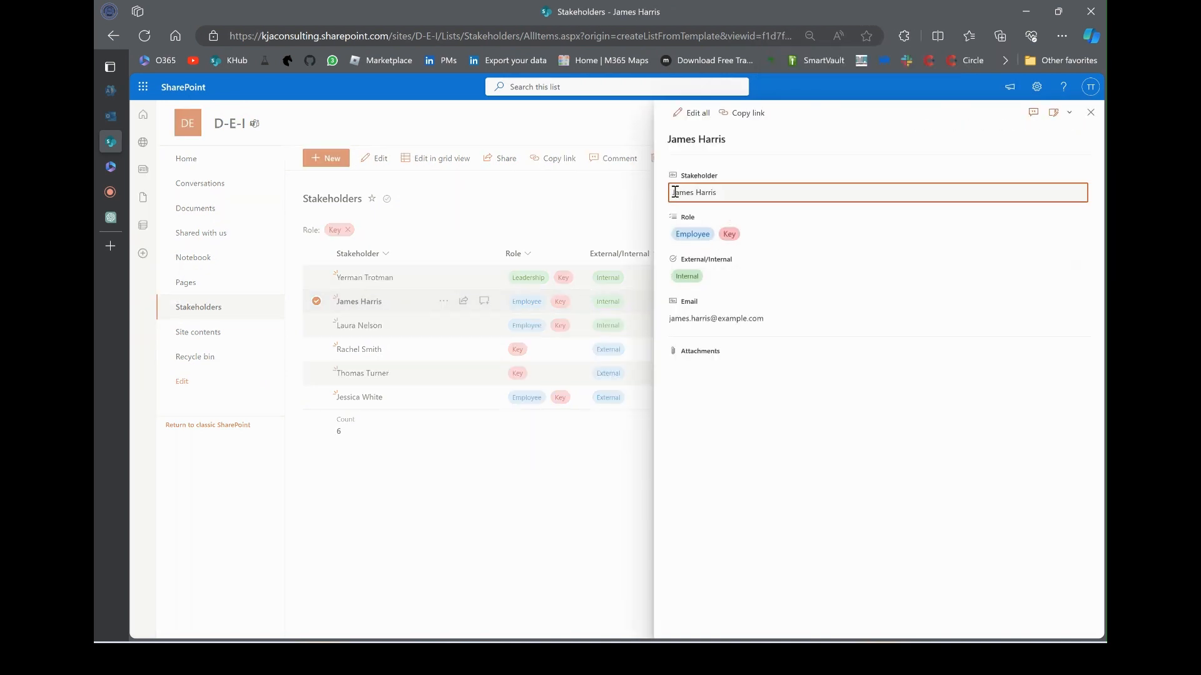
double_click(686, 192)
text(Jim)
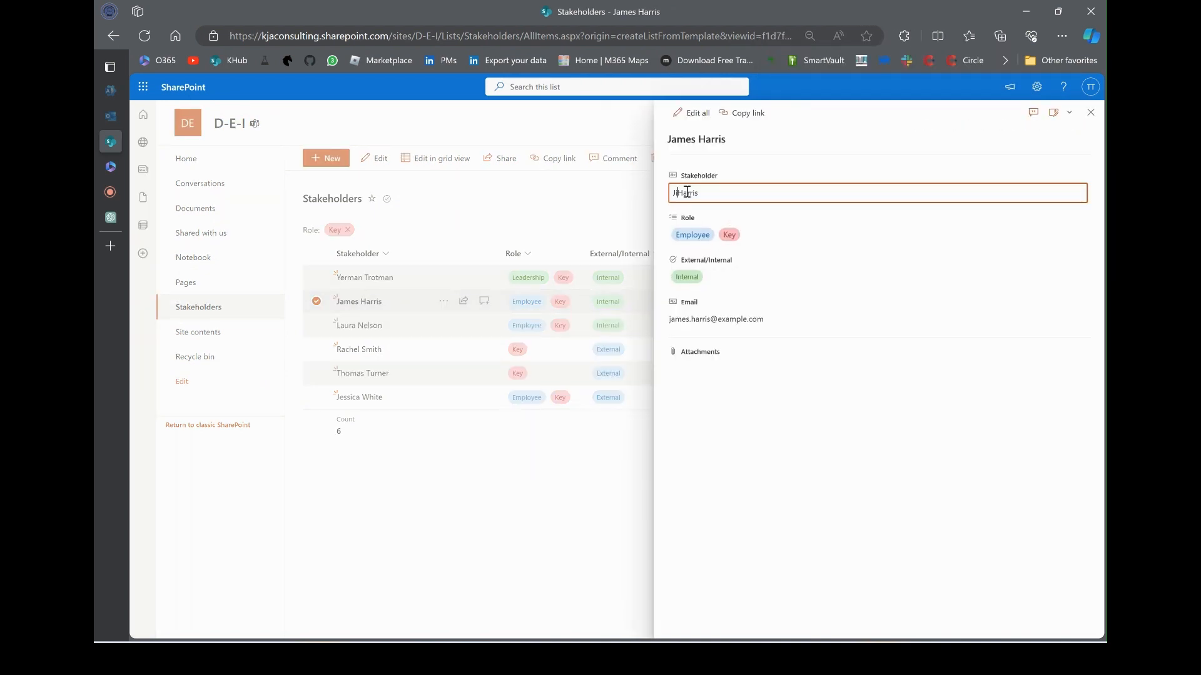
click(682, 286)
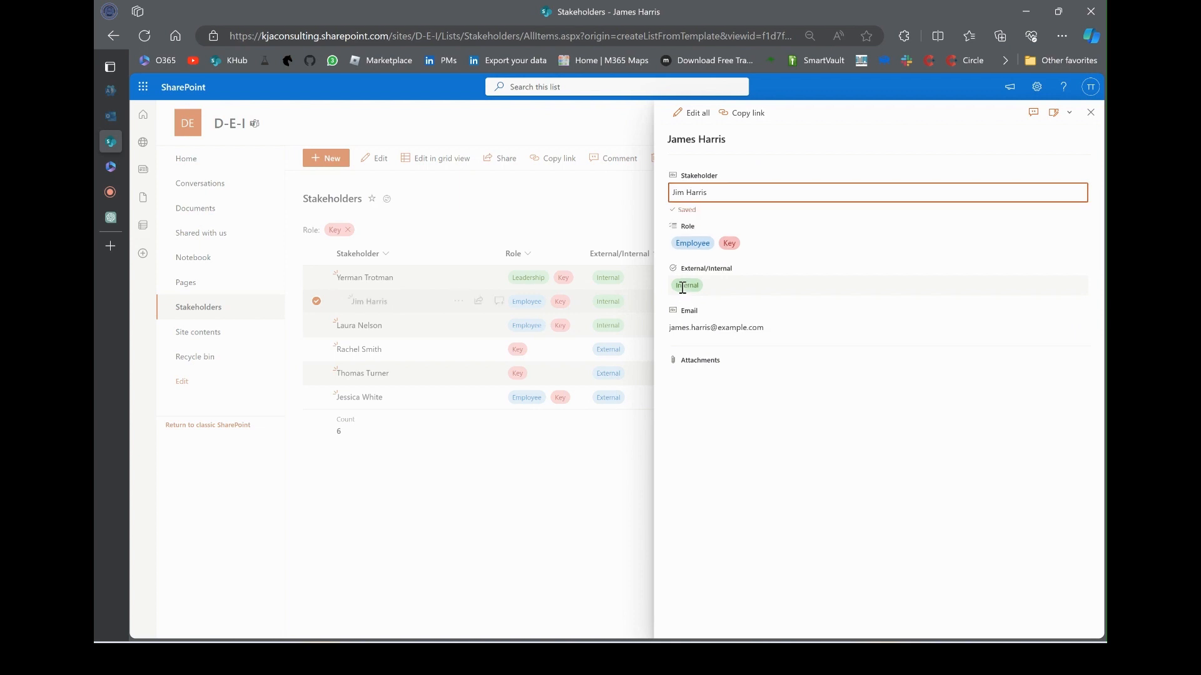
click(1091, 112)
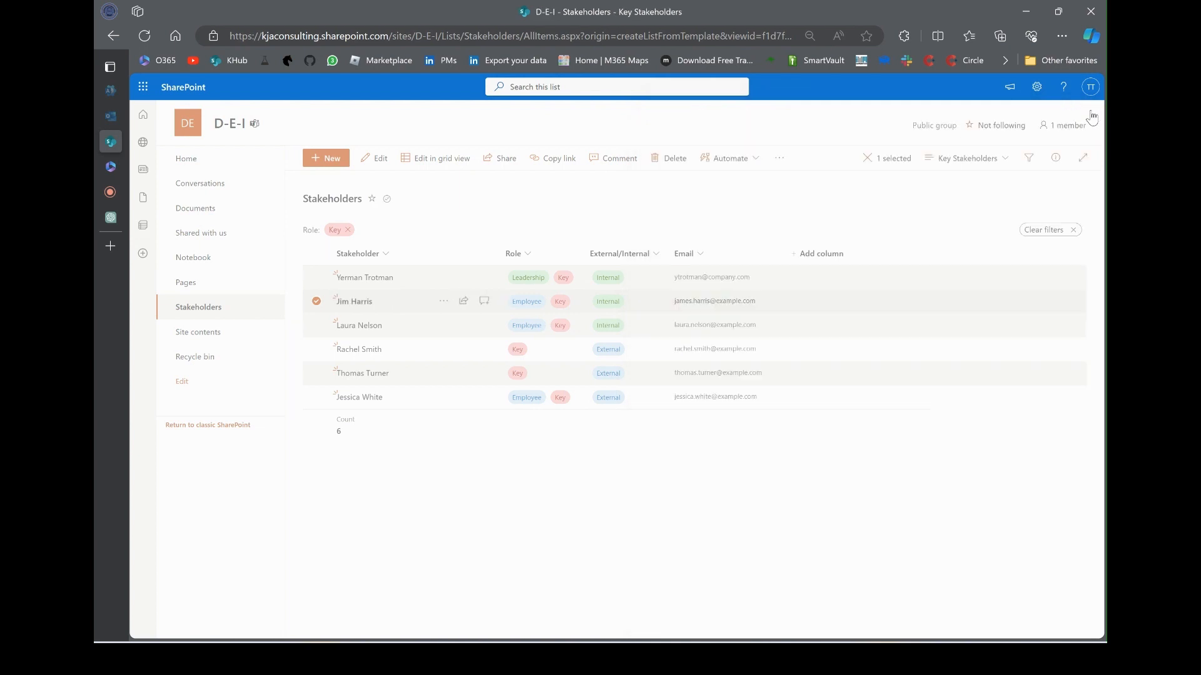
Refresh All in Excel to pull the list's latest data into the table
click(713, 659)
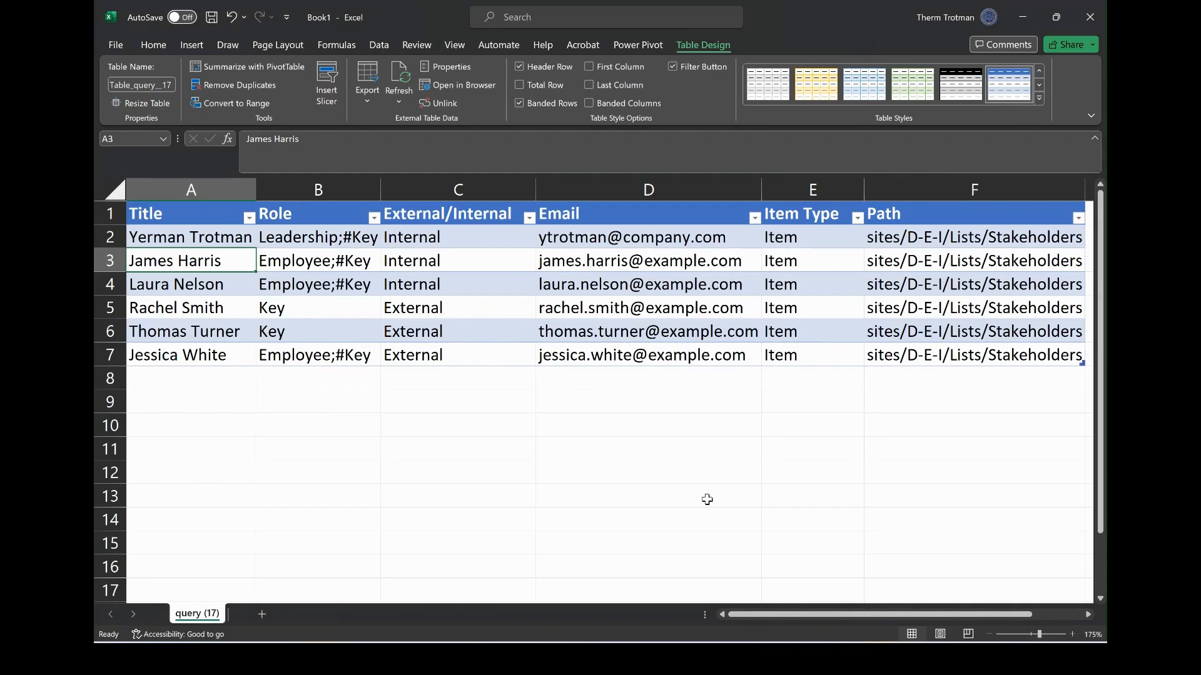
click(372, 52)
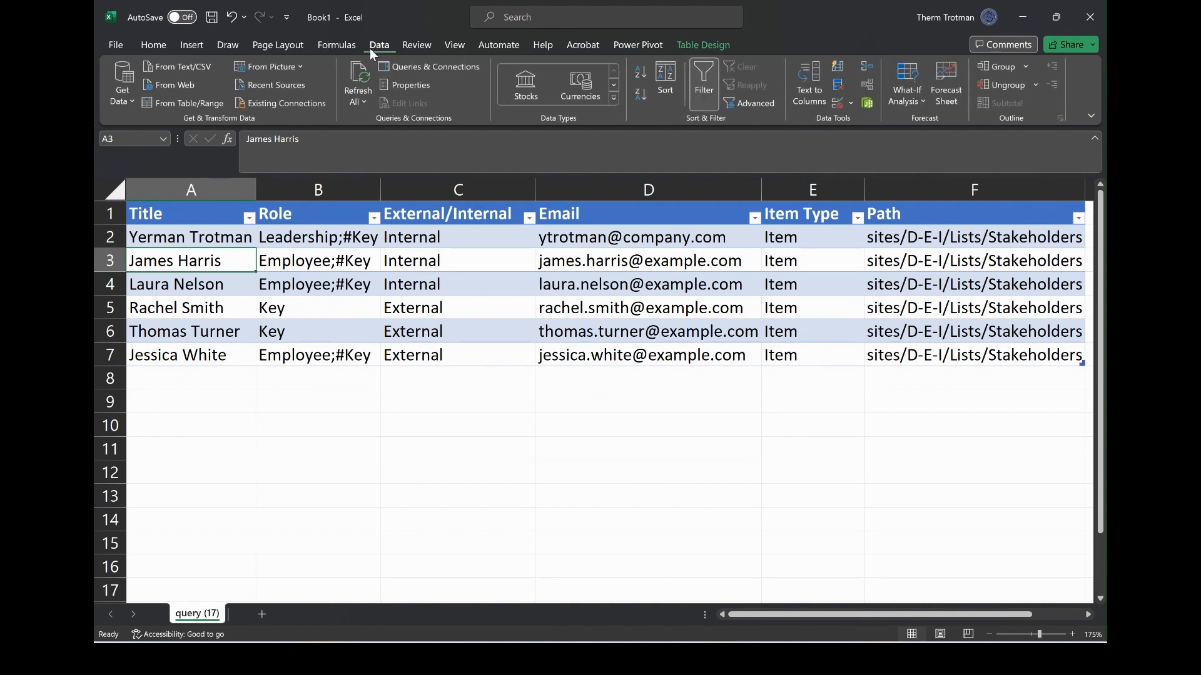
click(359, 88)
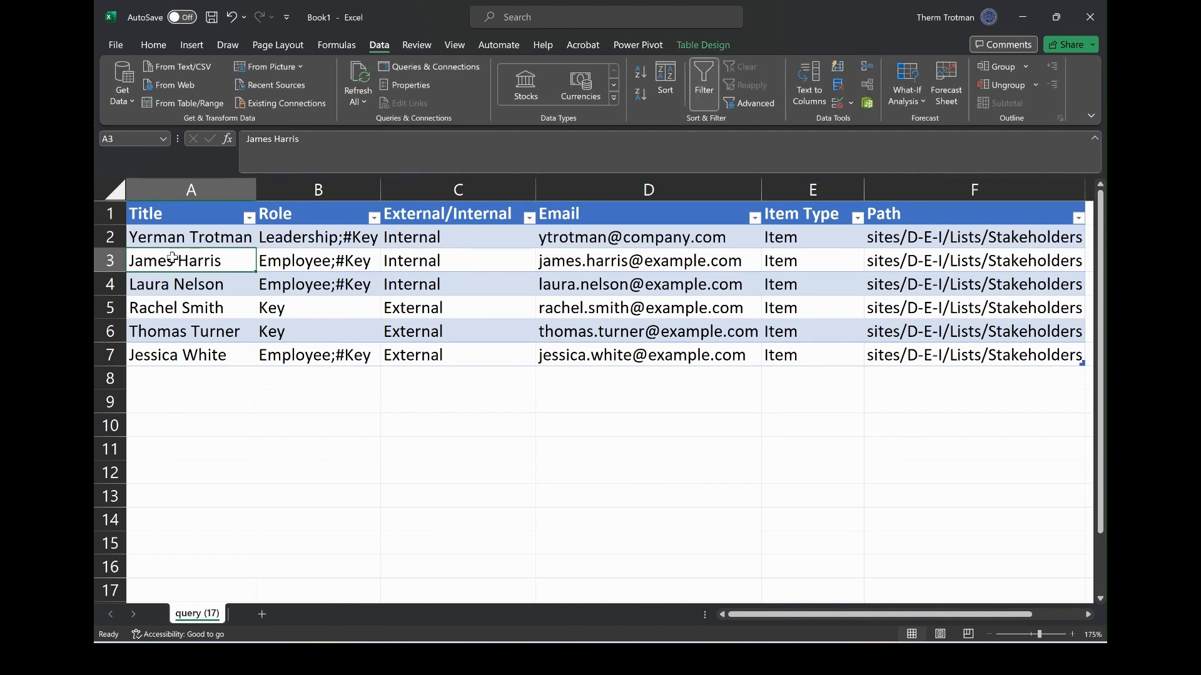